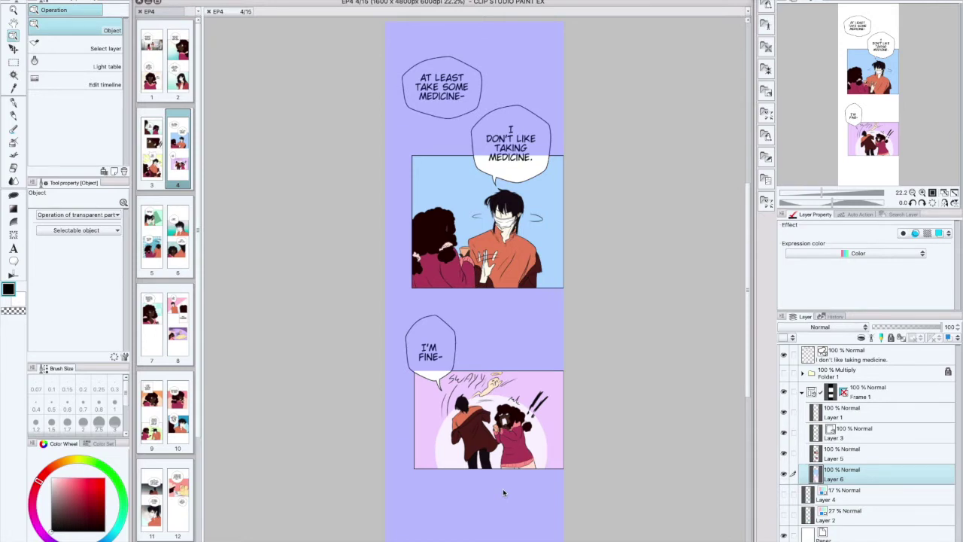
# Select the G-pen and open the CLIP STUDIO ASSETS material search from the Material palette
pyautogui.click(13, 104)
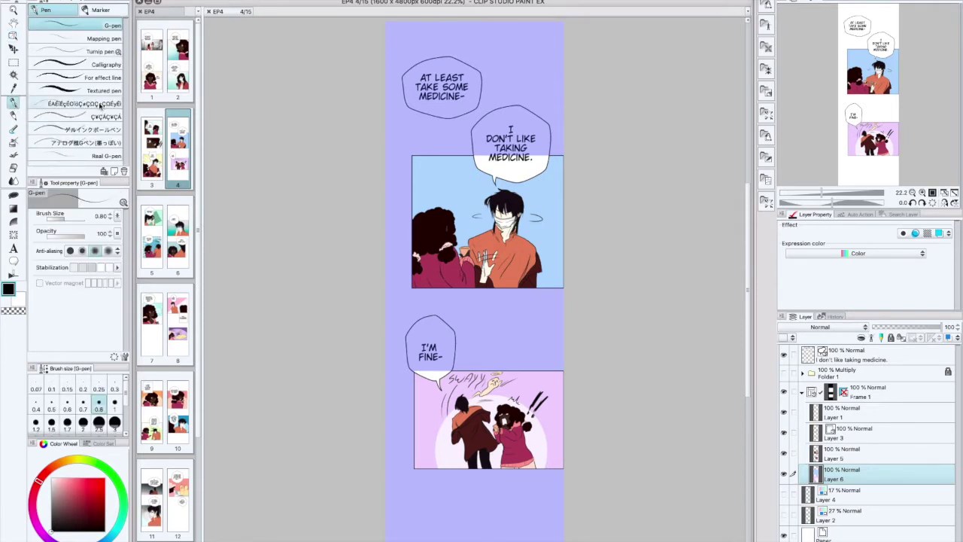
pyautogui.click(766, 179)
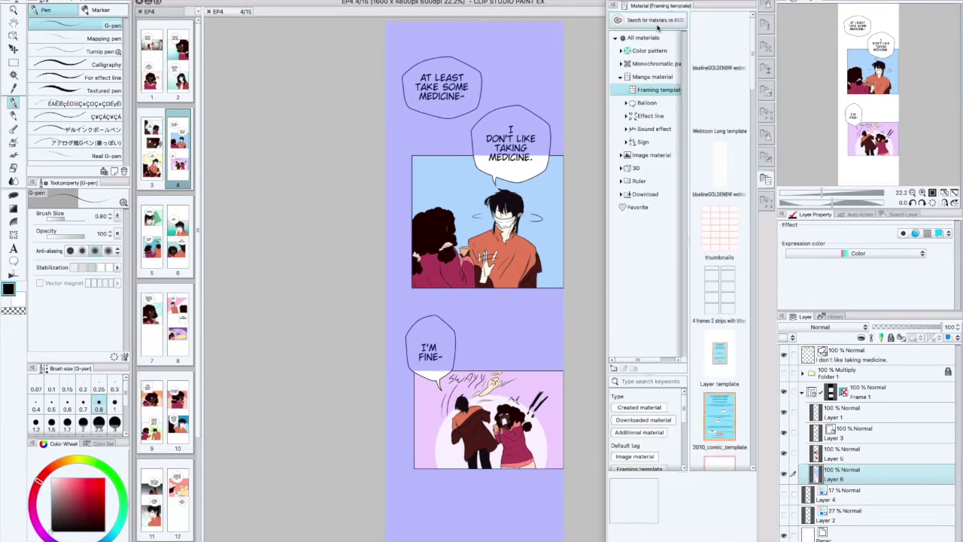
pyautogui.click(656, 23)
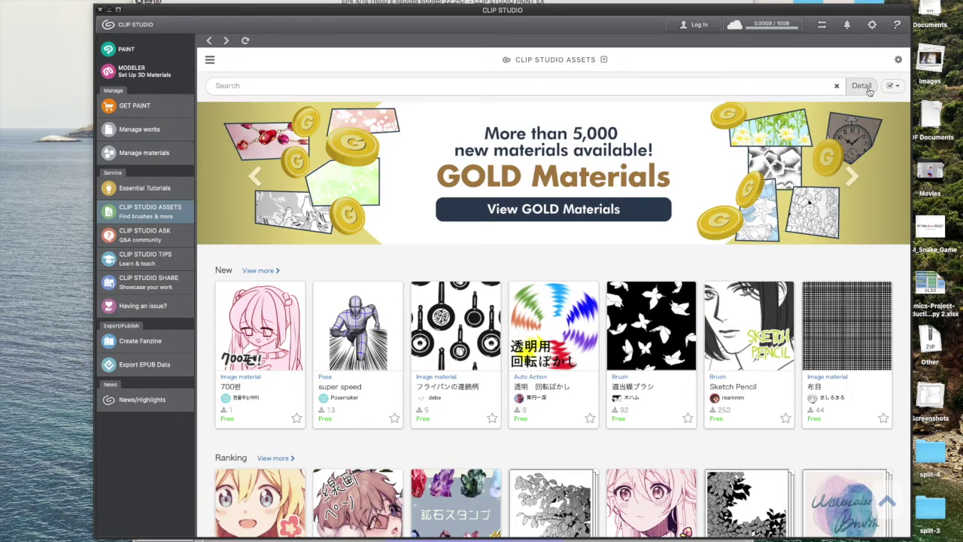
# Filter the CLIP STUDIO ASSETS materials by type Brush and price Free
pyautogui.click(871, 88)
pyautogui.click(335, 126)
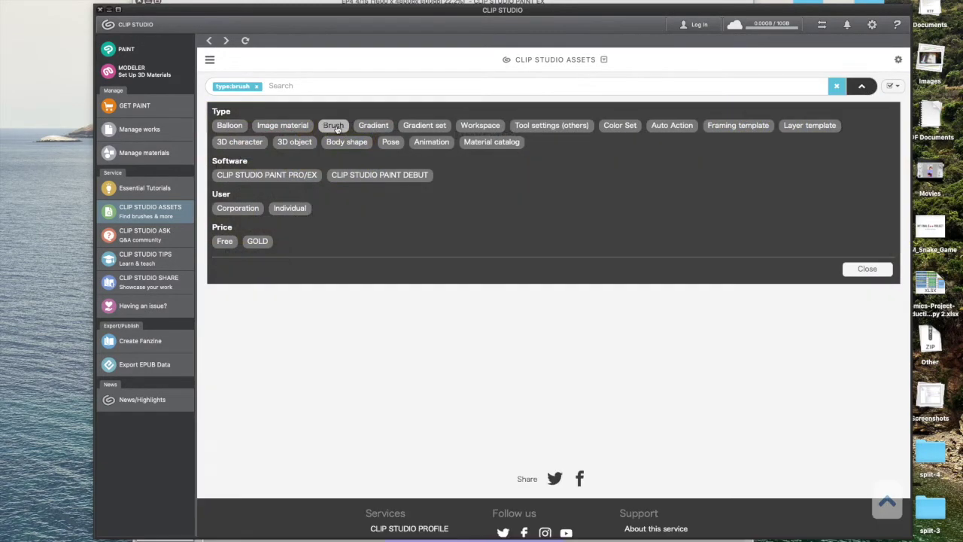
pyautogui.click(869, 273)
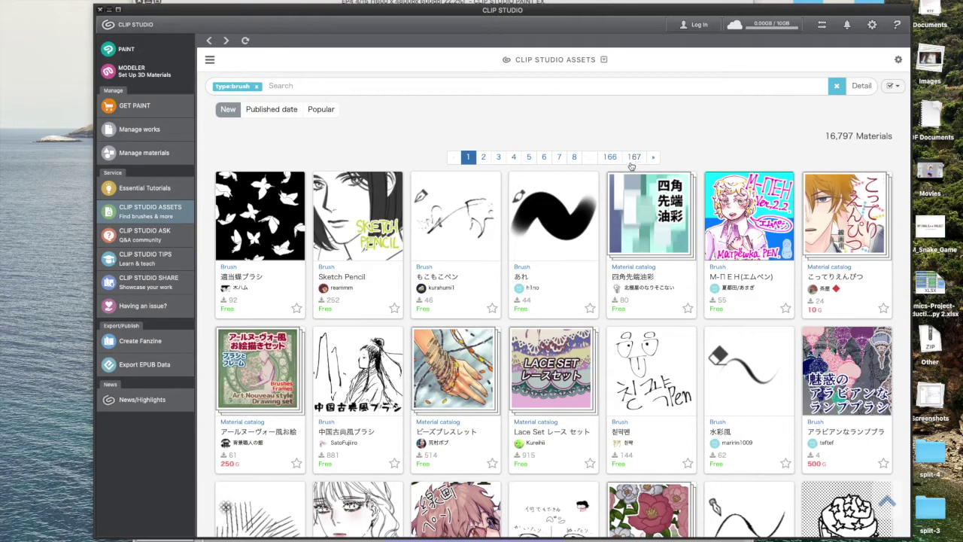
pyautogui.click(861, 85)
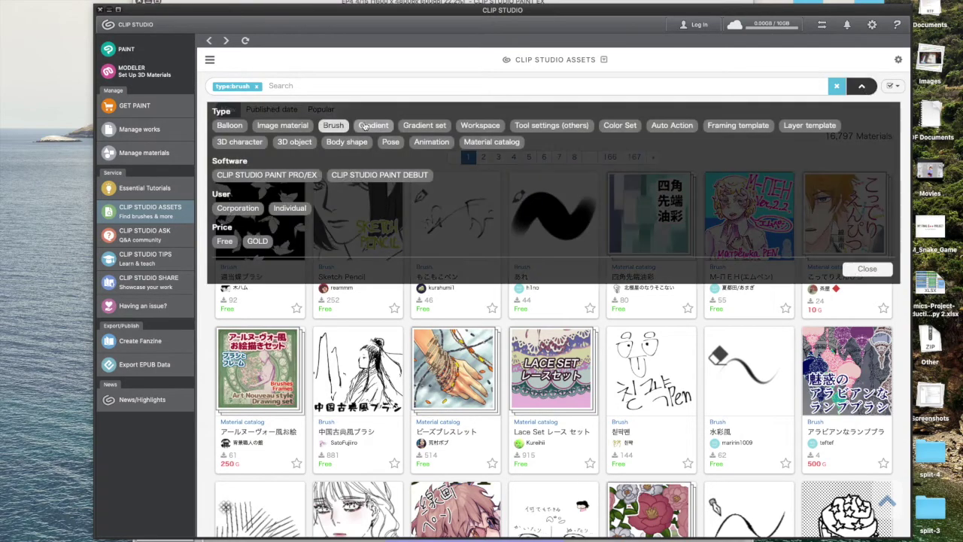
pyautogui.click(224, 241)
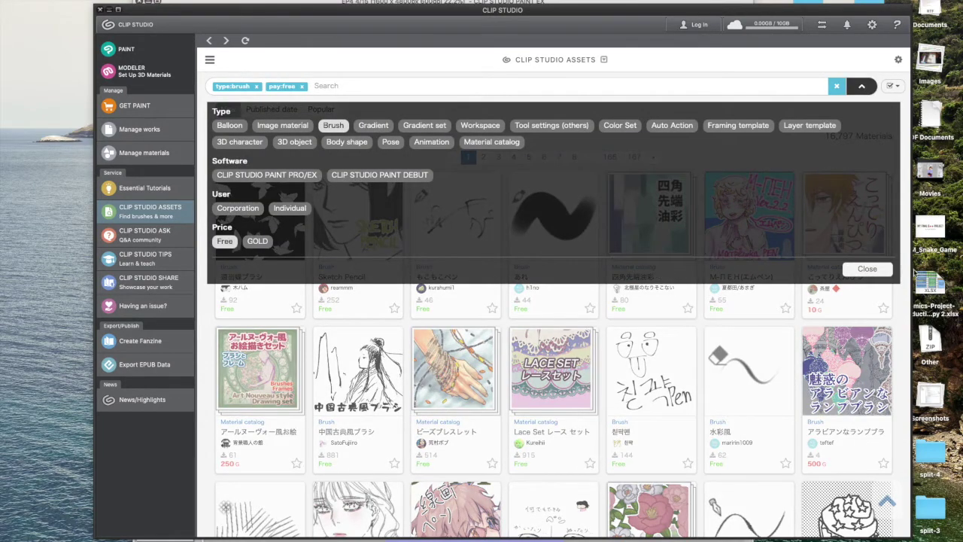
pyautogui.click(865, 271)
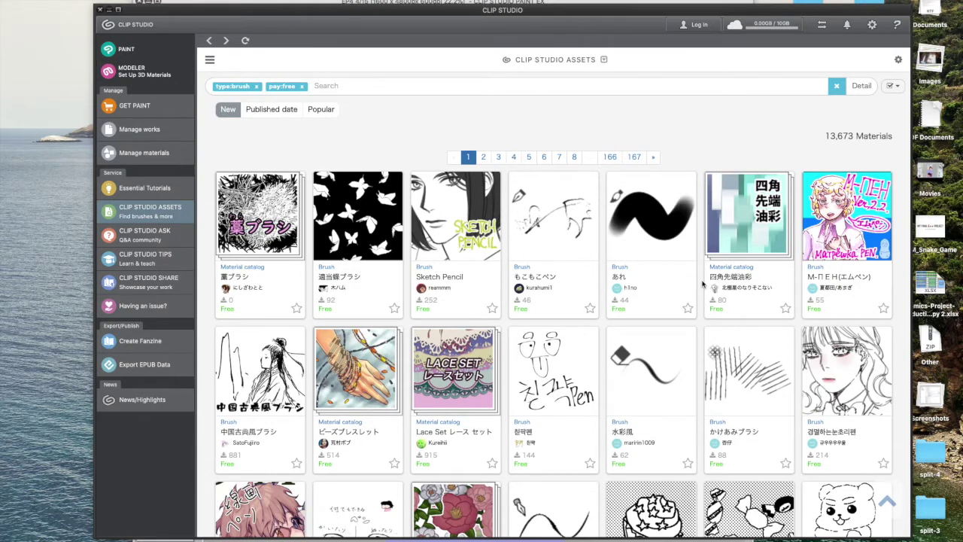
# Browse the free brush results to the end of the first page and close the assets window and Material palette
pyautogui.scroll(-5, 703, 283)
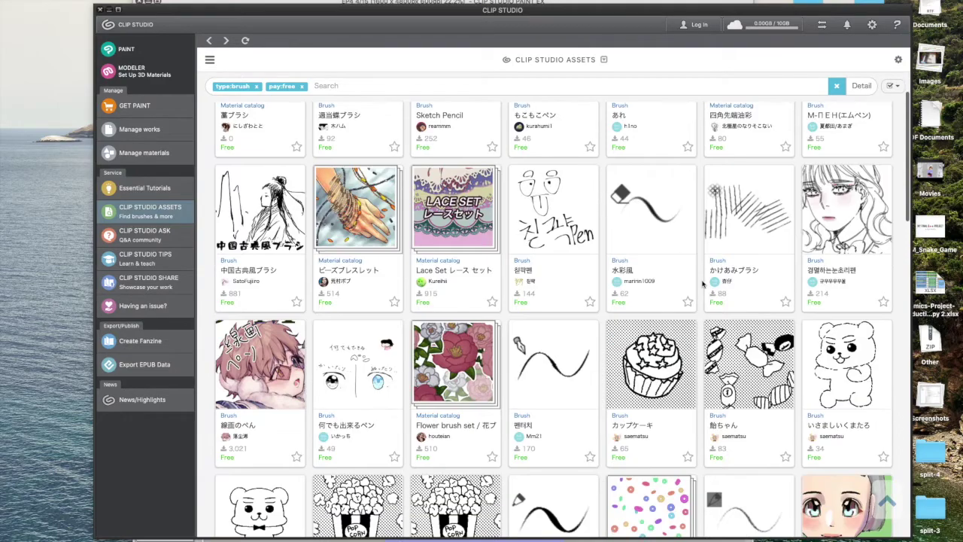
pyautogui.scroll(-7, 702, 284)
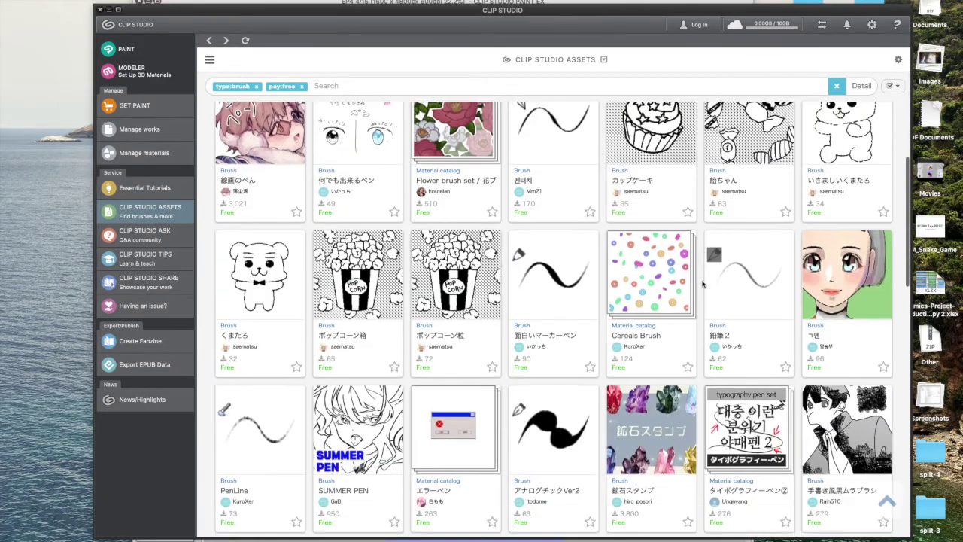
pyautogui.scroll(-5, 703, 284)
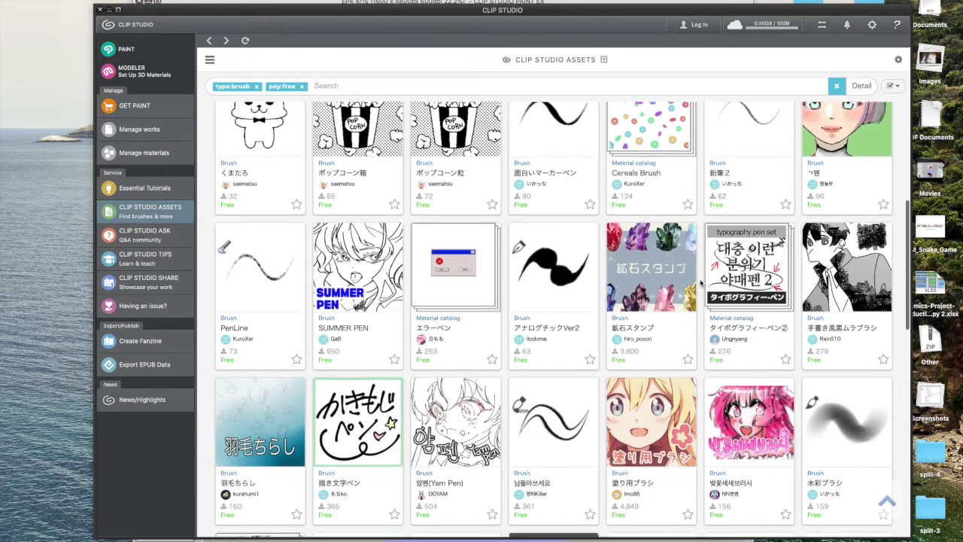
pyautogui.scroll(-5, 700, 283)
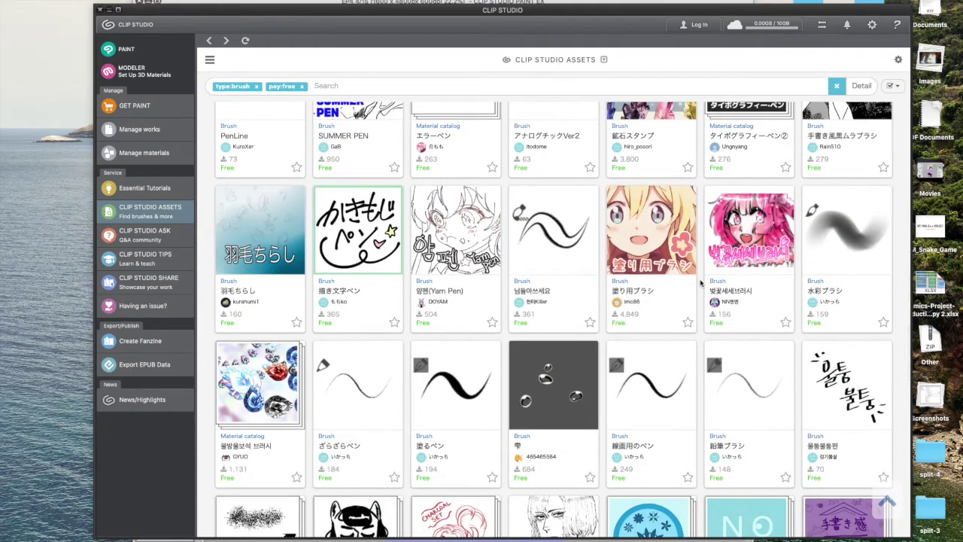
pyautogui.scroll(-10, 700, 283)
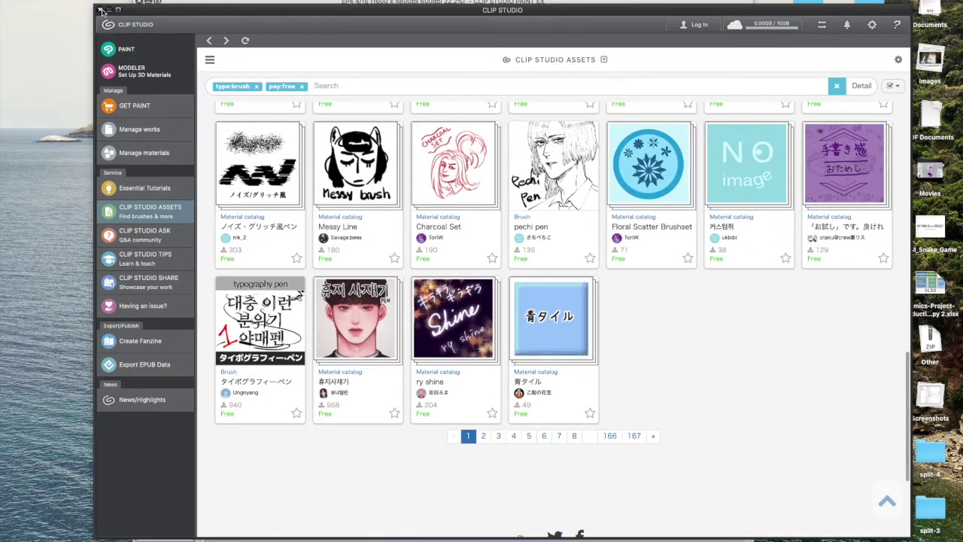
pyautogui.click(101, 11)
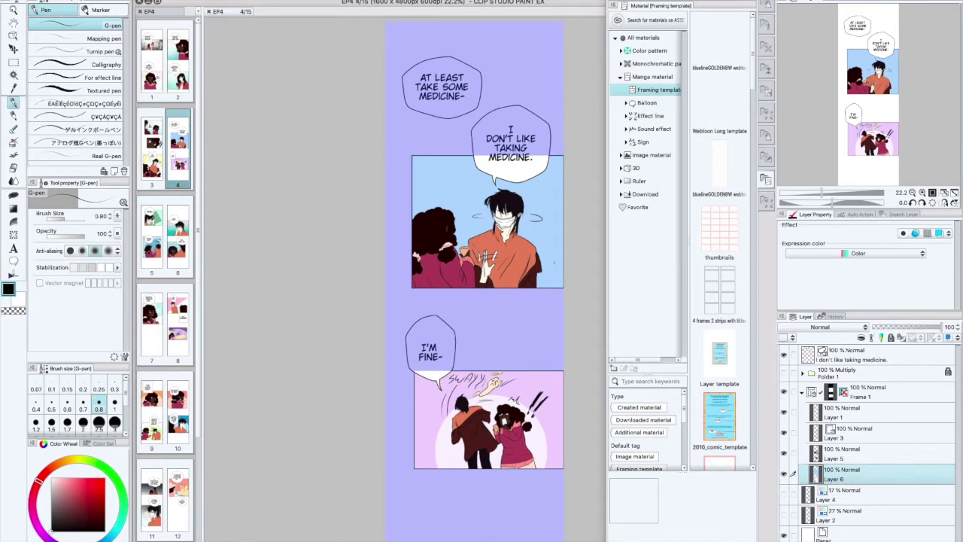
pyautogui.scroll(2, 555, 262)
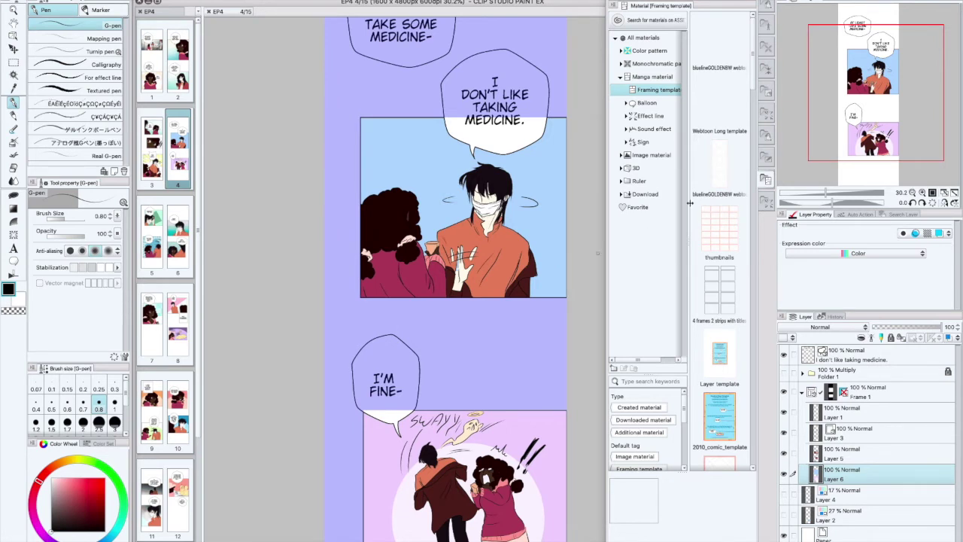
pyautogui.click(765, 113)
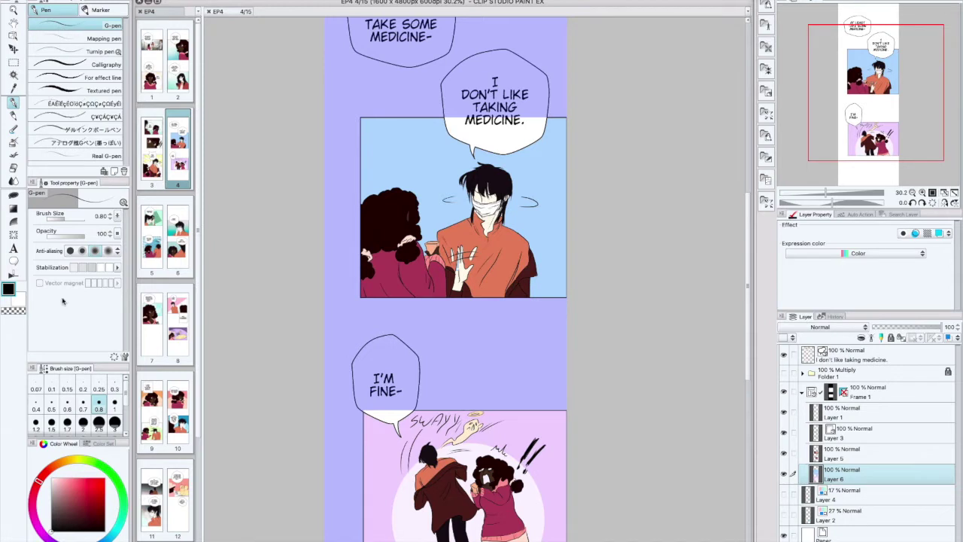
# Set the G-pen brush size to 0.25 and check the page's image resolution settings without changing them
pyautogui.click(100, 389)
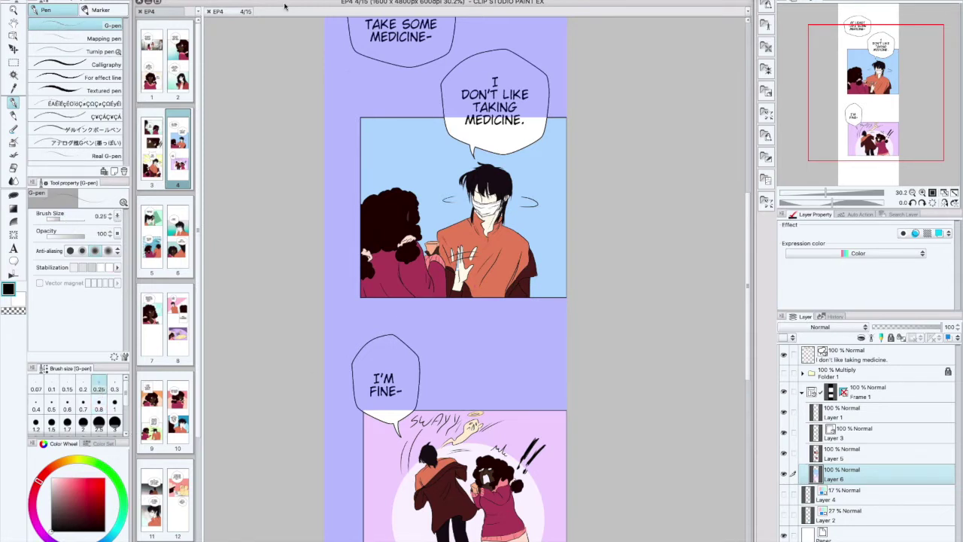
pyautogui.click(129, 1)
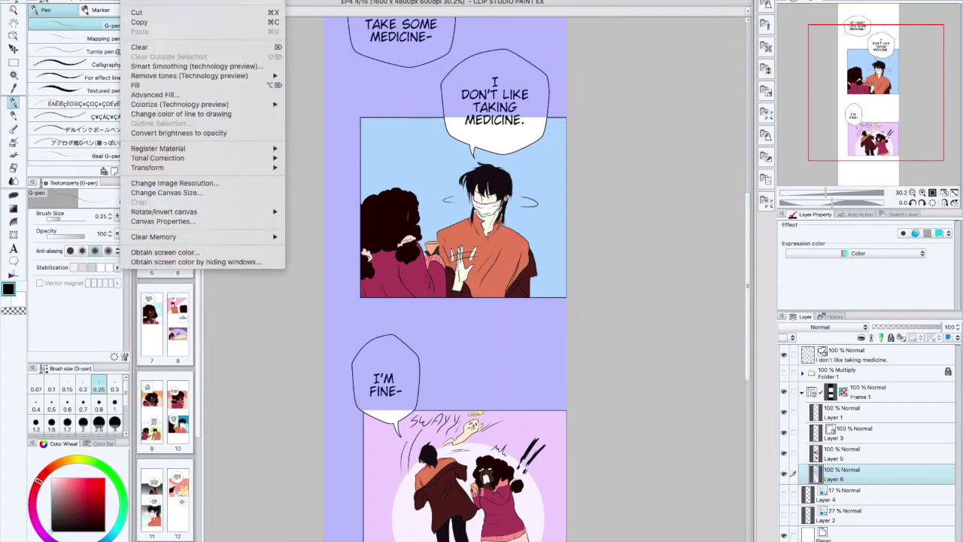
pyautogui.click(164, 184)
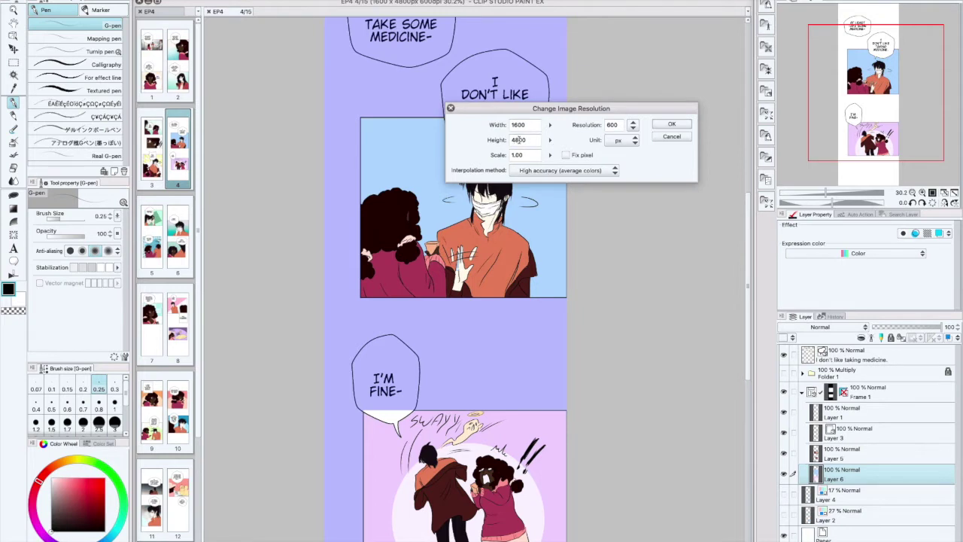
pyautogui.click(662, 140)
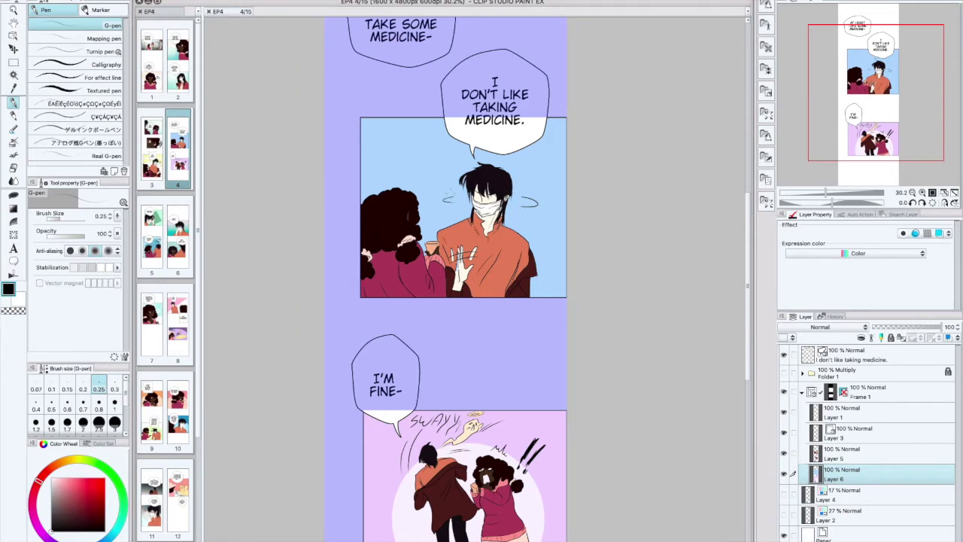
pyautogui.scroll(2, 450, 192)
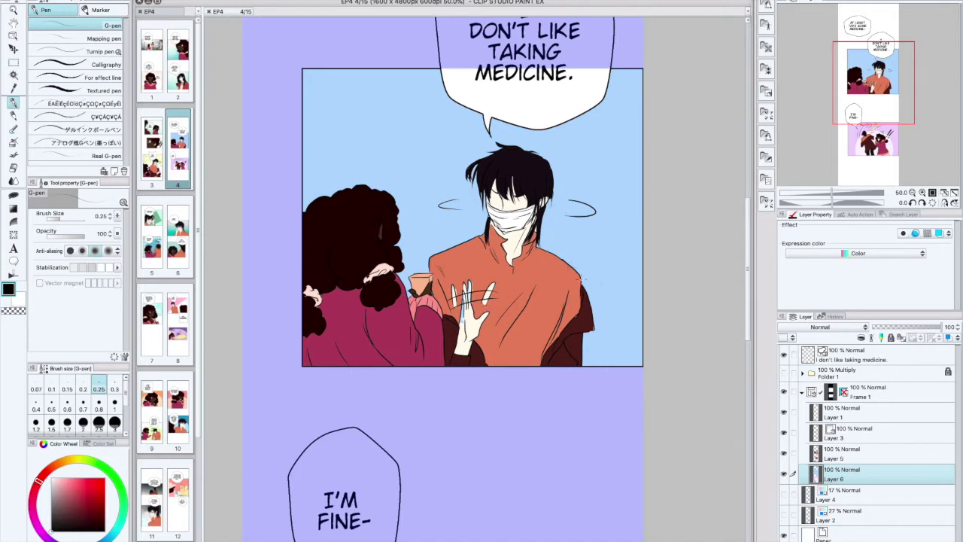
pyautogui.scroll(-5, 583, 278)
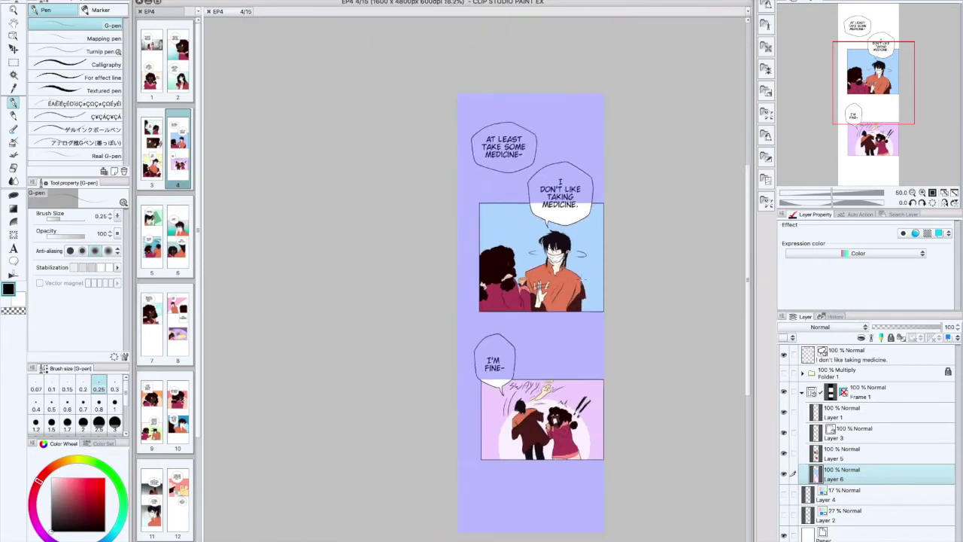
pyautogui.scroll(3, 583, 278)
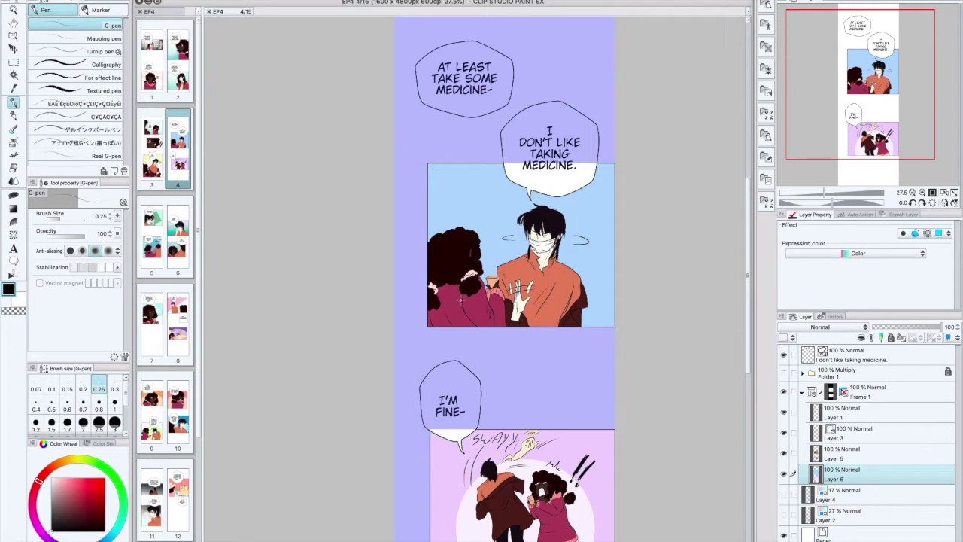
pyautogui.scroll(2, 471, 313)
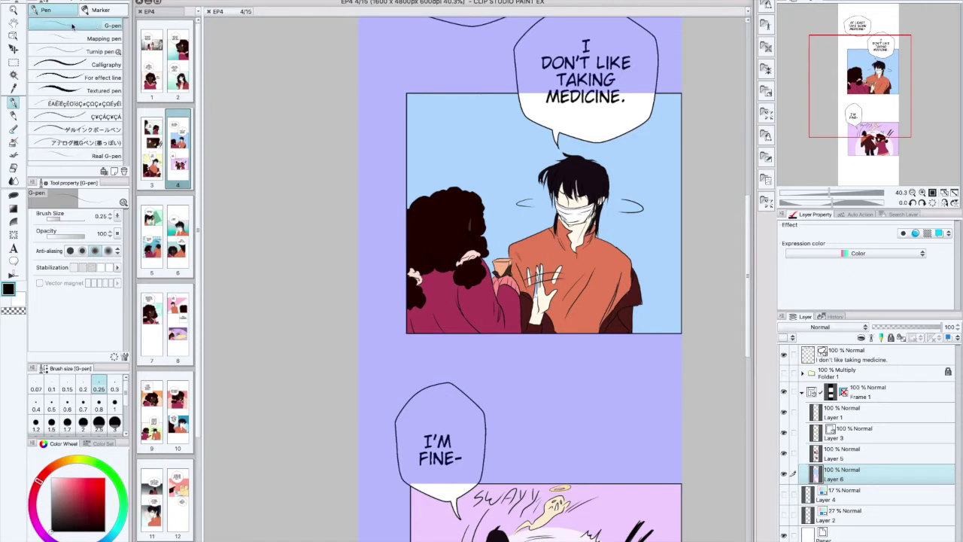
# Activate the Mechanical pencil, hide the collapsed Frame 1 folder, and show the sketch layers Layer 2 and Layer 4
pyautogui.click(13, 115)
pyautogui.click(782, 515)
pyautogui.click(802, 393)
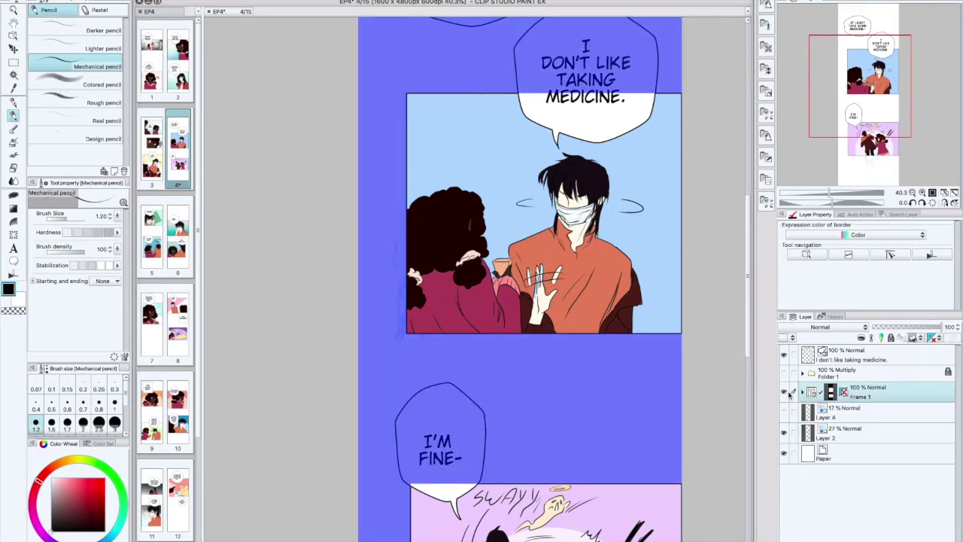
pyautogui.click(783, 392)
pyautogui.click(783, 412)
# Raise the opacity of Layer 4 and Layer 2 to 100%
pyautogui.click(838, 414)
pyautogui.moveTo(882, 326); pyautogui.dragTo(941, 326)
pyautogui.click(882, 430)
pyautogui.click(894, 328)
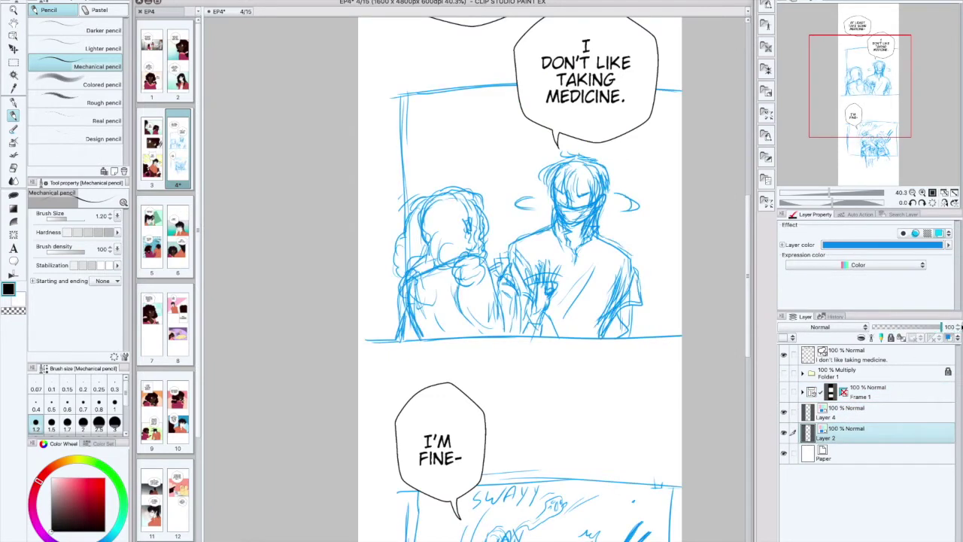
# Switch Layer 4 off and on to view the rough sketch alone, and hide Layer 2 to isolate Layer 4
pyautogui.scroll(-2, 594, 304)
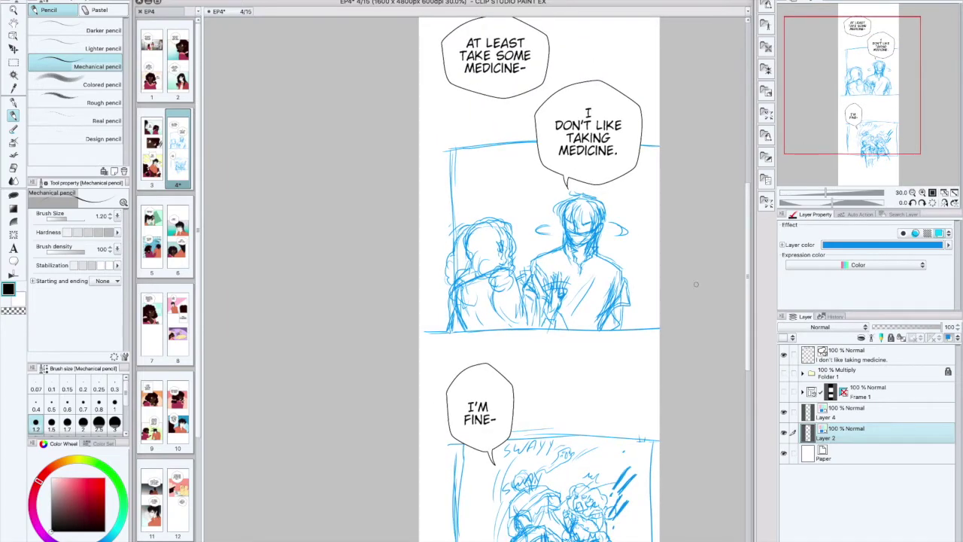
pyautogui.click(783, 412)
pyautogui.click(783, 412)
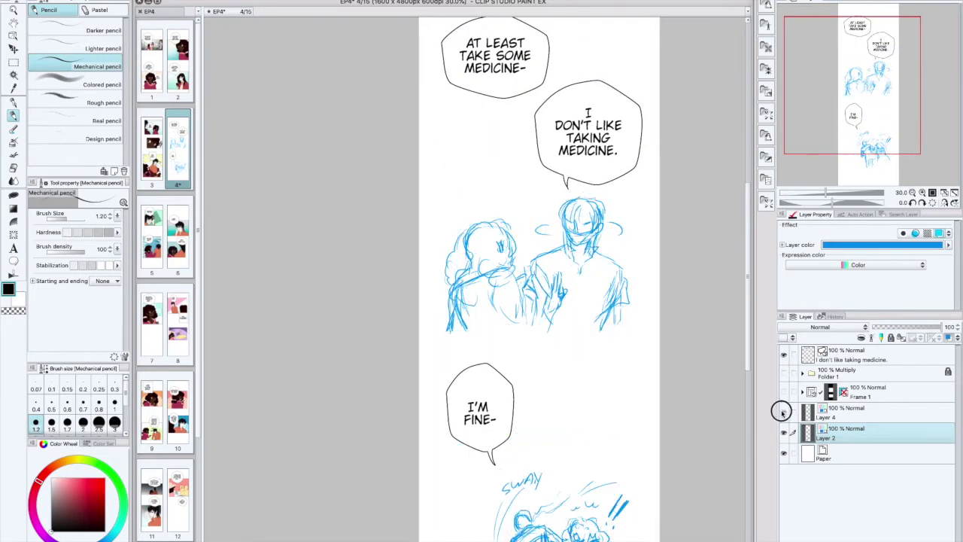
pyautogui.click(783, 432)
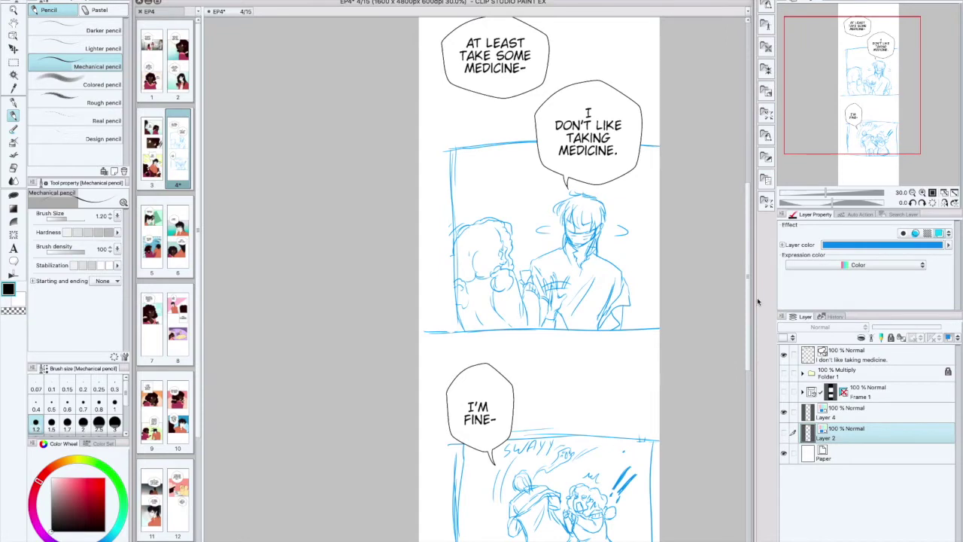
pyautogui.moveTo(750, 293)
pyautogui.mouseDown()
pyautogui.moveTo(750, 323)
pyautogui.moveTo(748, 299)
pyautogui.mouseUp()
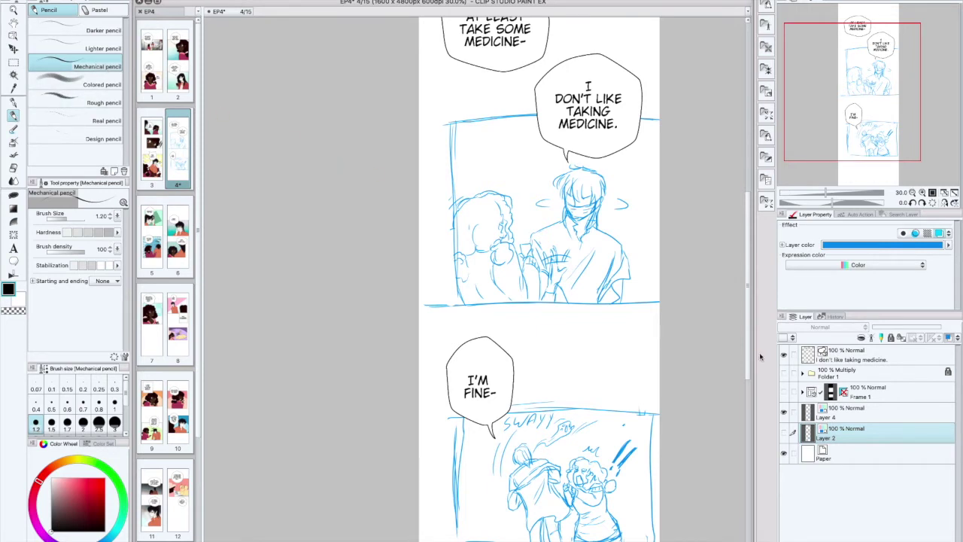
# Make Layer 4 active and set the Mechanical pencil brush size to 0.5
pyautogui.click(856, 412)
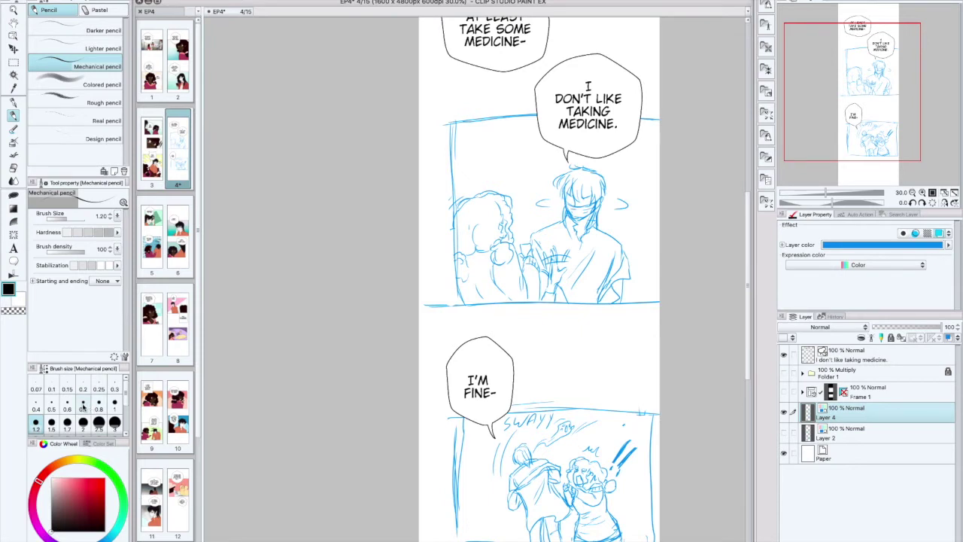
pyautogui.click(82, 405)
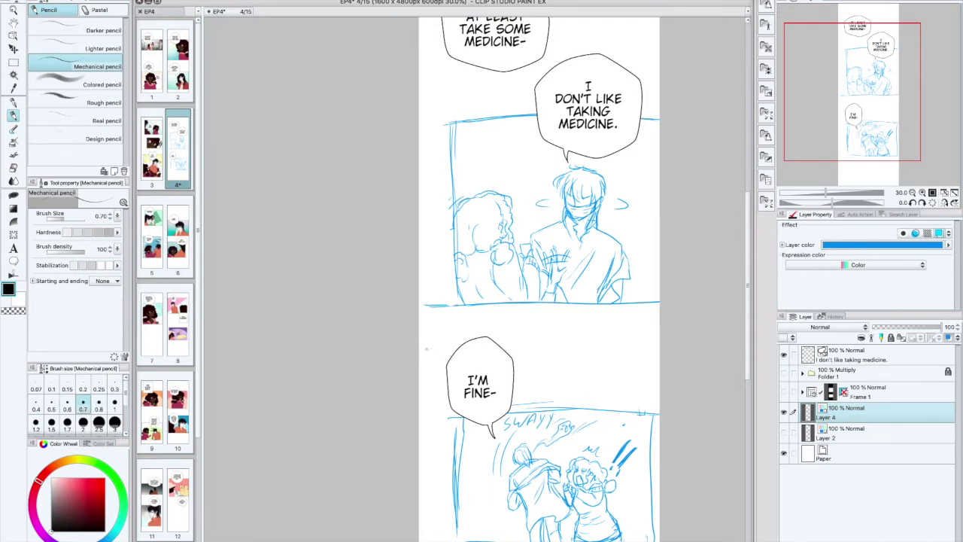
pyautogui.click(54, 404)
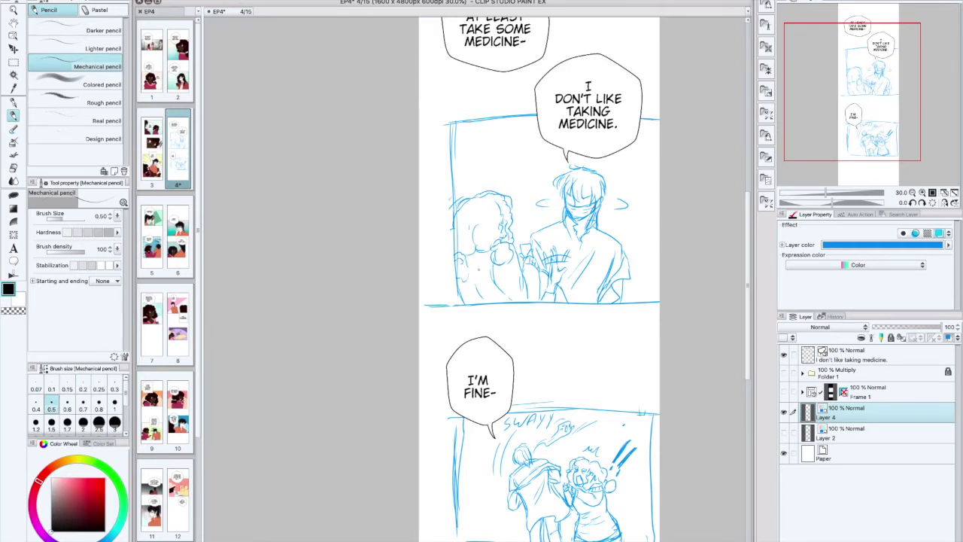
# Sketch loose test strokes and circles with the pencil around the figures in the "I don't like taking medicine" panel
pyautogui.moveTo(513, 131)
pyautogui.mouseDown()
pyautogui.moveTo(501, 172)
pyautogui.moveTo(529, 158)
pyautogui.moveTo(531, 195)
pyautogui.mouseUp()
pyautogui.moveTo(641, 168); pyautogui.dragTo(640, 200)
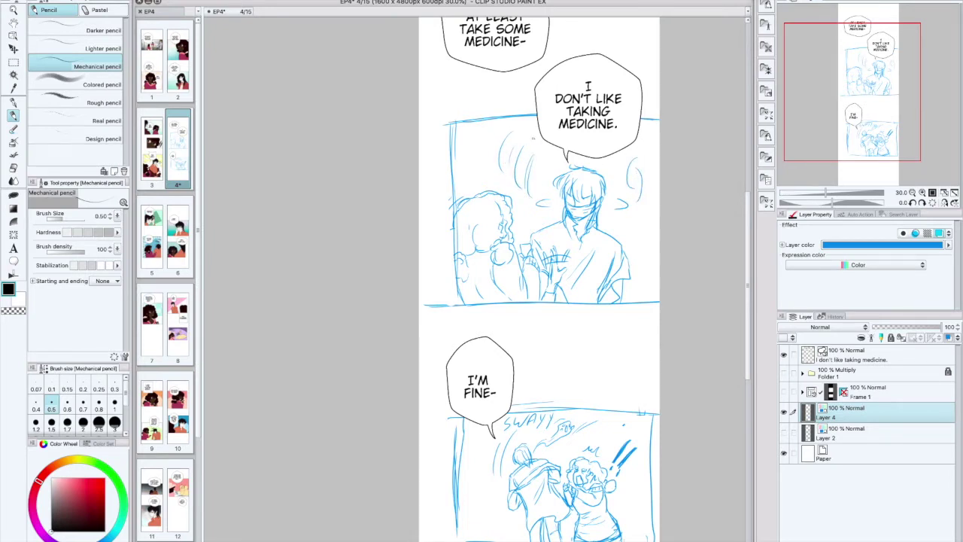
pyautogui.moveTo(480, 129); pyautogui.dragTo(472, 152)
pyautogui.moveTo(482, 137); pyautogui.dragTo(481, 146)
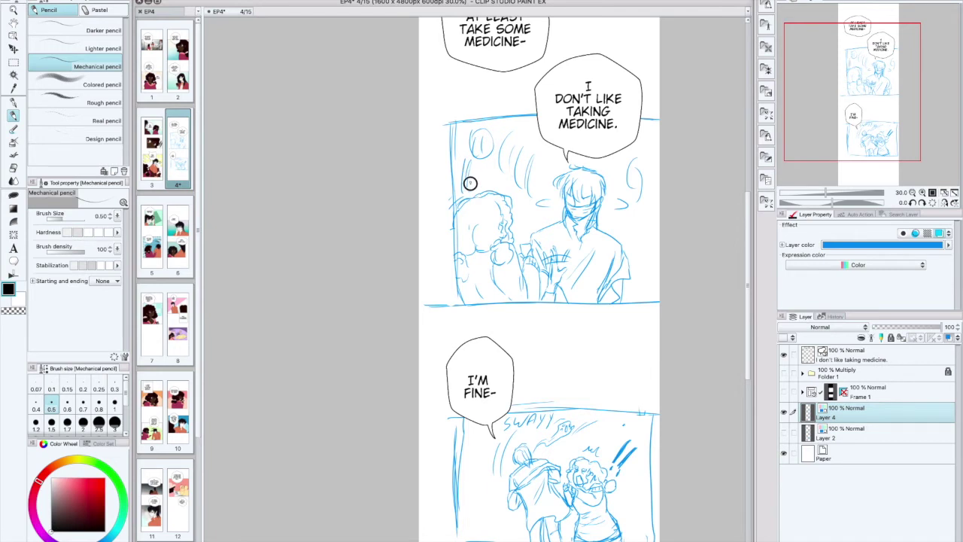
pyautogui.moveTo(483, 188)
pyautogui.mouseDown()
pyautogui.moveTo(499, 166)
pyautogui.moveTo(514, 180)
pyautogui.mouseUp()
# Undo all the test strokes drawn around the figures
pyautogui.hotkey('ctrl', 'z')
pyautogui.hotkey('ctrl', 'z')
pyautogui.hotkey('ctrl', 'z')
pyautogui.hotkey('ctrl', 'z')
pyautogui.hotkey('ctrl', 'z')
pyautogui.hotkey('ctrl', 'z')
pyautogui.hotkey('ctrl', 'z')
pyautogui.hotkey('ctrl', 'z')
pyautogui.hotkey('ctrl', 'z')
pyautogui.hotkey('ctrl', 'z')
pyautogui.hotkey('ctrl', 'z')
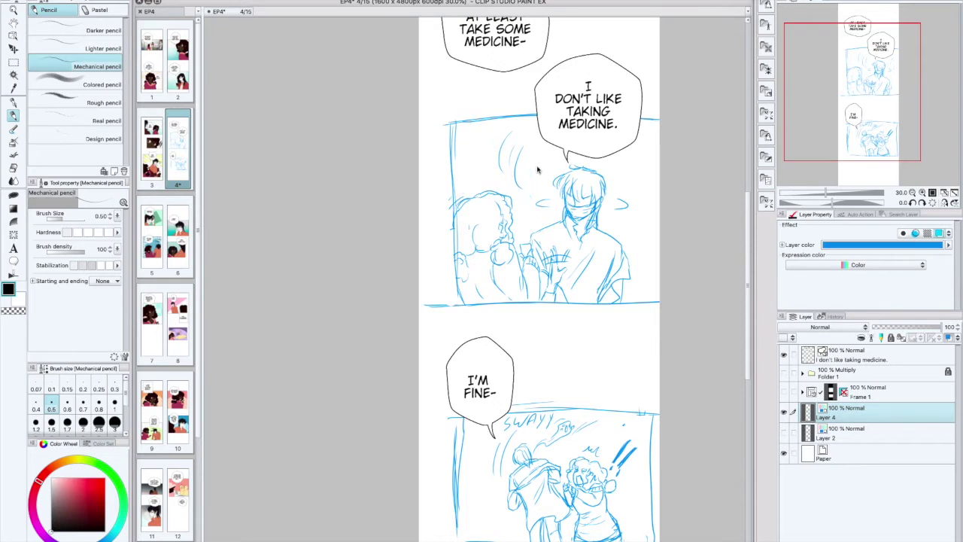
pyautogui.hotkey('ctrl', 'z')
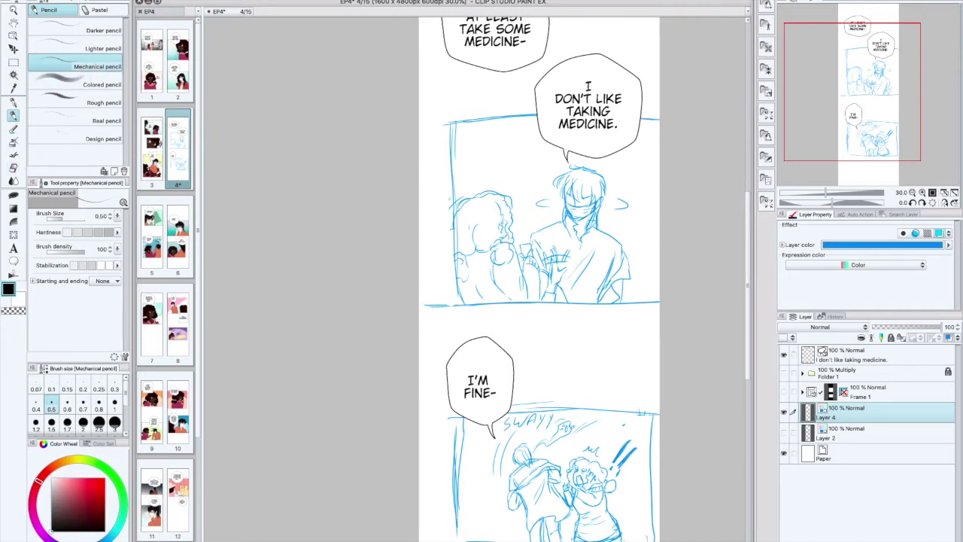
# Activate the Close and fill 3 tool and add a new layer above Layer 4
pyautogui.click(14, 195)
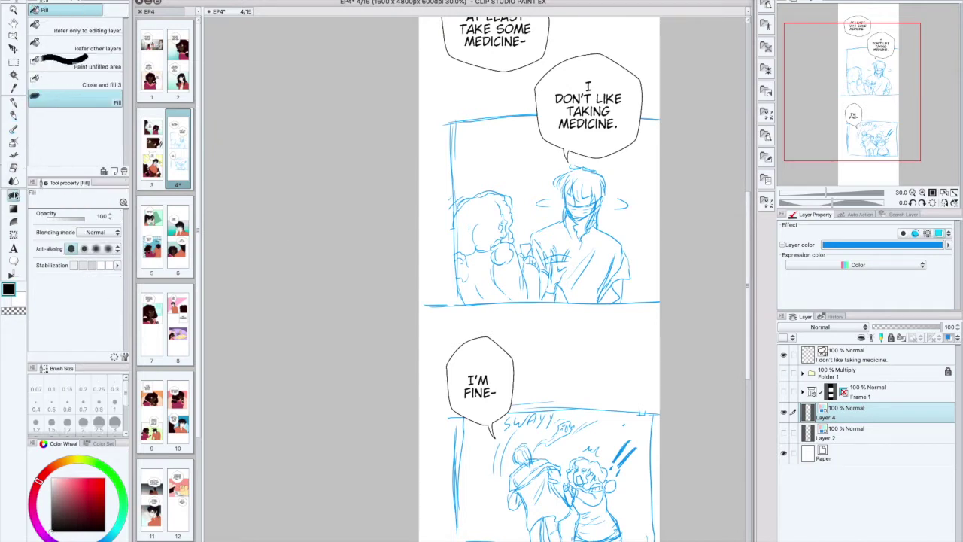
pyautogui.click(97, 86)
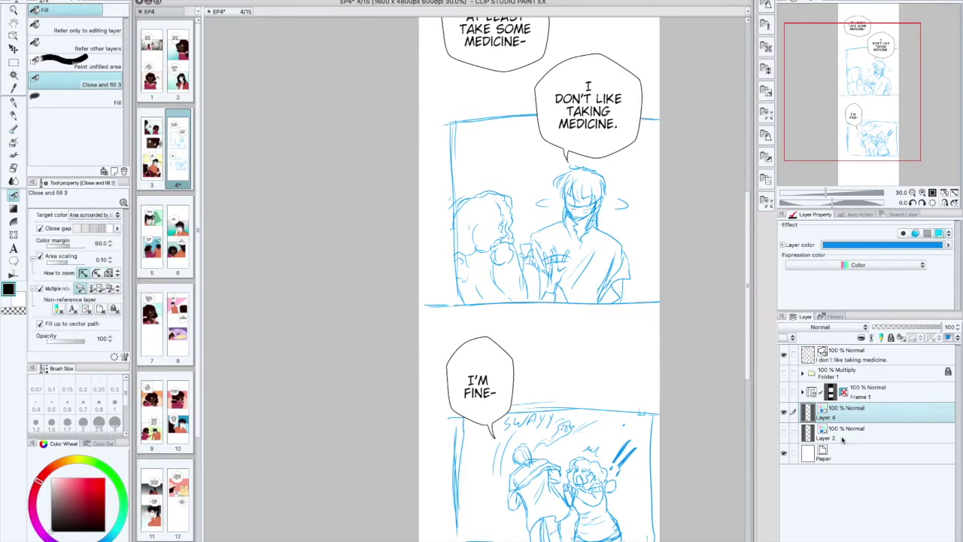
pyautogui.hotkey('ctrl', 'shift', 'n')
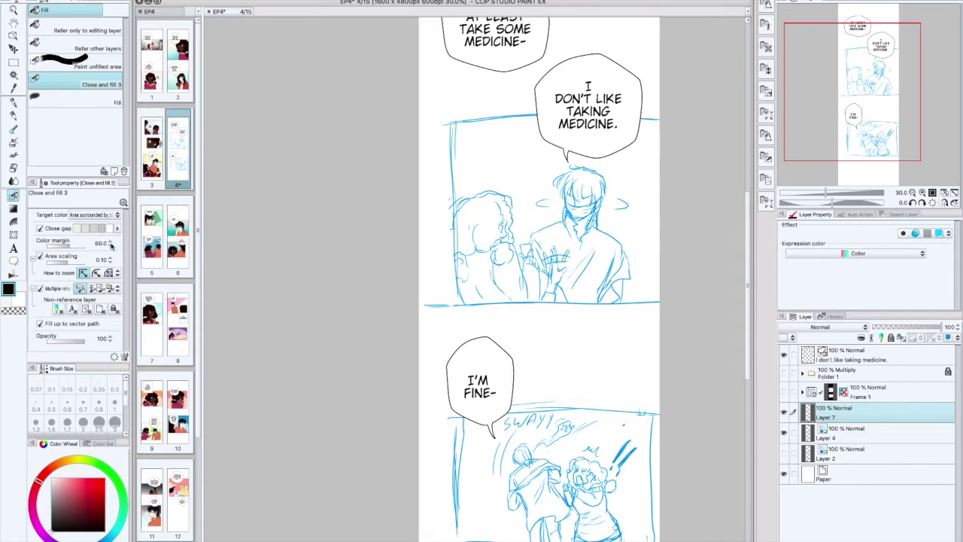
# Try filling the curly-haired figure in the medicine panel with black, and undo the fill
pyautogui.moveTo(518, 184)
pyautogui.mouseDown()
pyautogui.moveTo(424, 232)
pyautogui.moveTo(558, 366)
pyautogui.moveTo(537, 236)
pyautogui.moveTo(493, 175)
pyautogui.mouseUp()
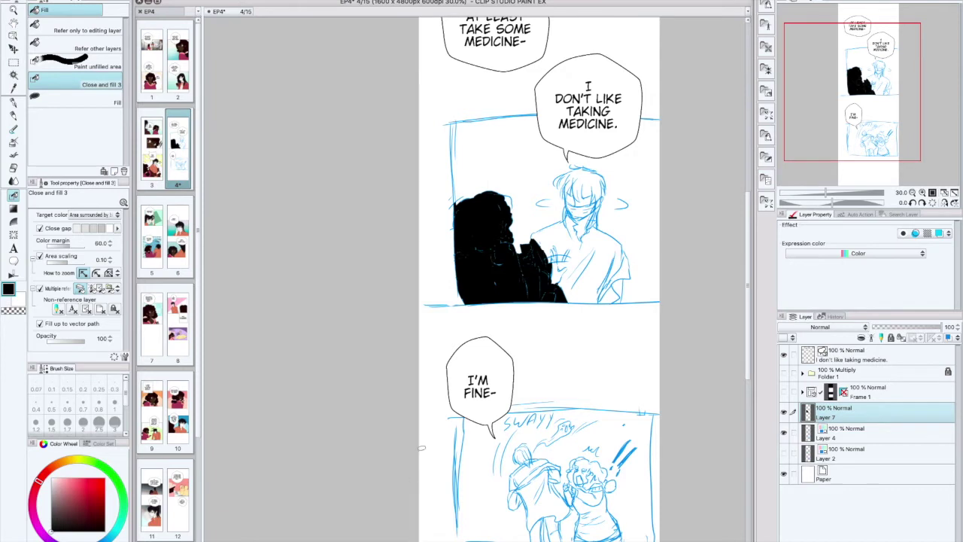
pyautogui.hotkey('ctrl', 'z')
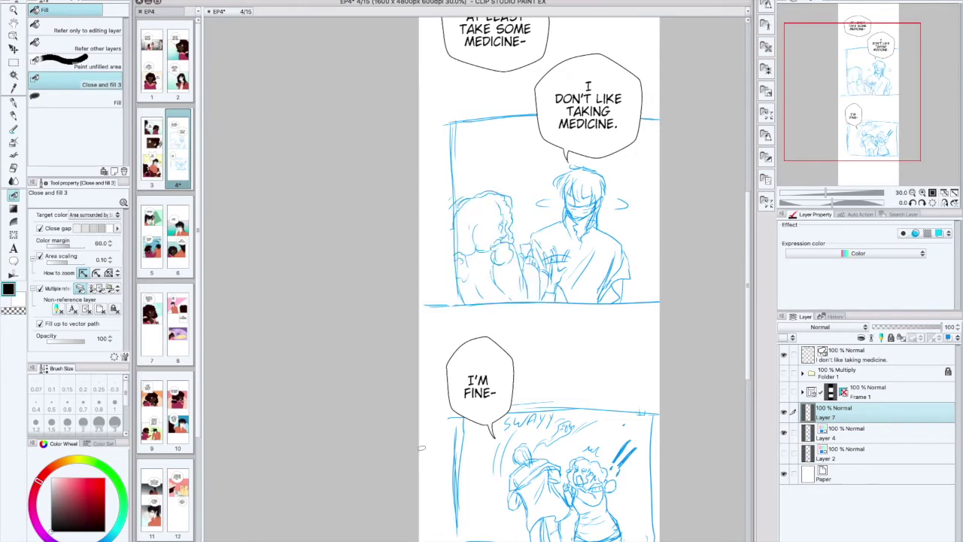
# Choose a pale pink drawing color, undo a trial fill of the curly-haired figure, and move Layer 7 beneath Layer 4
pyautogui.click(63, 481)
pyautogui.moveTo(496, 183)
pyautogui.mouseDown()
pyautogui.moveTo(431, 284)
pyautogui.moveTo(556, 288)
pyautogui.moveTo(460, 173)
pyautogui.mouseUp()
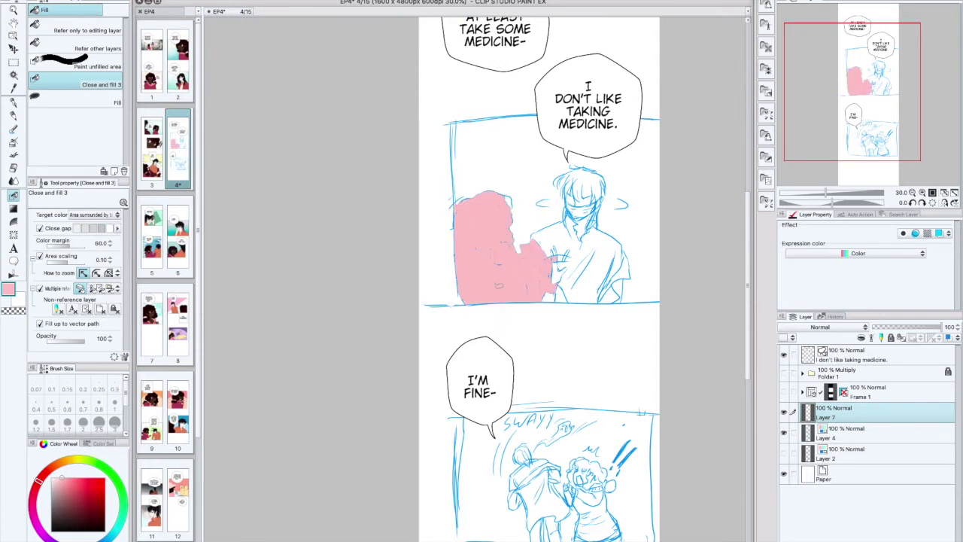
pyautogui.hotkey('ctrl', 'z')
pyautogui.moveTo(876, 412); pyautogui.dragTo(870, 440)
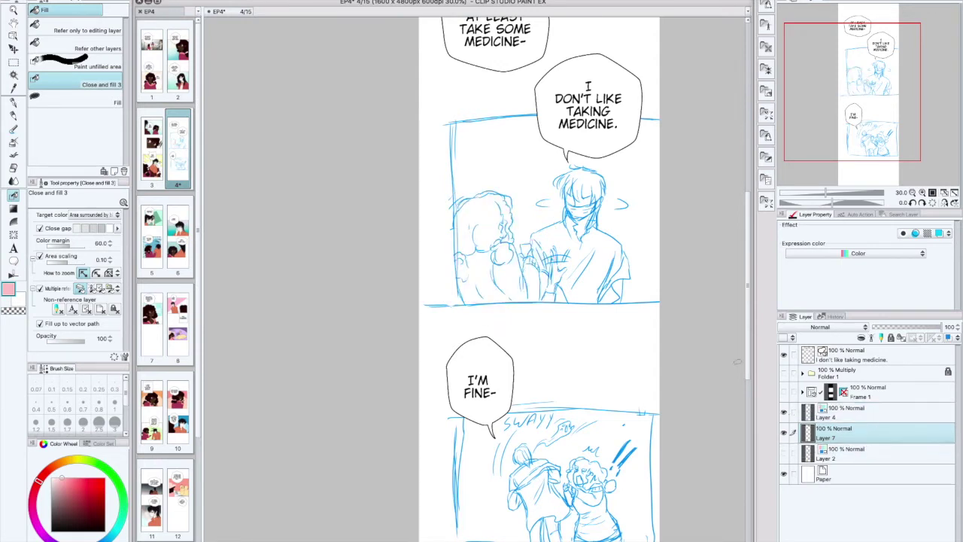
# Fill both figures in the medicine panel with pale pink on Layer 7 using Close and fill 3
pyautogui.moveTo(502, 183)
pyautogui.mouseDown()
pyautogui.moveTo(479, 179)
pyautogui.moveTo(432, 277)
pyautogui.moveTo(530, 324)
pyautogui.moveTo(546, 294)
pyautogui.moveTo(541, 257)
pyautogui.moveTo(521, 238)
pyautogui.moveTo(514, 190)
pyautogui.moveTo(500, 172)
pyautogui.mouseUp()
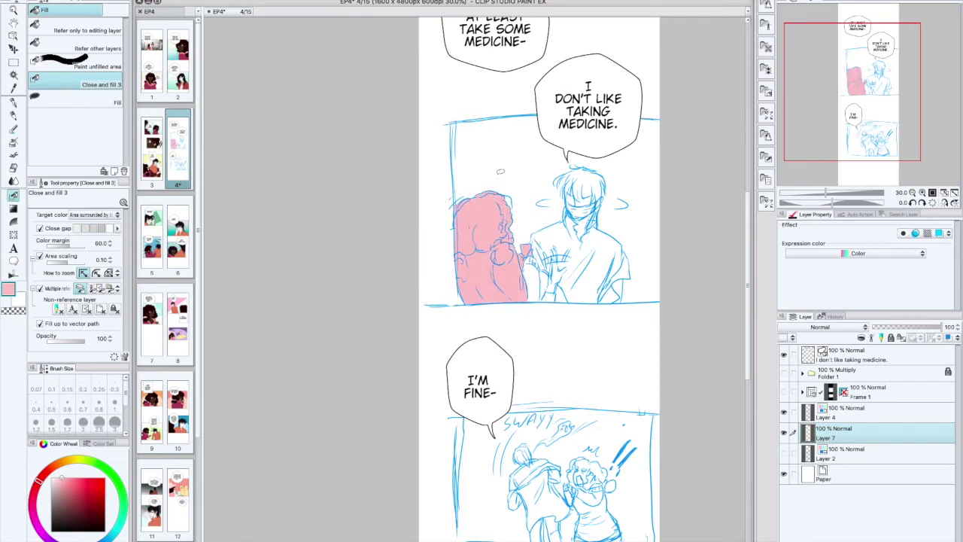
pyautogui.moveTo(536, 249)
pyautogui.mouseDown()
pyautogui.moveTo(527, 235)
pyautogui.moveTo(531, 245)
pyautogui.mouseUp()
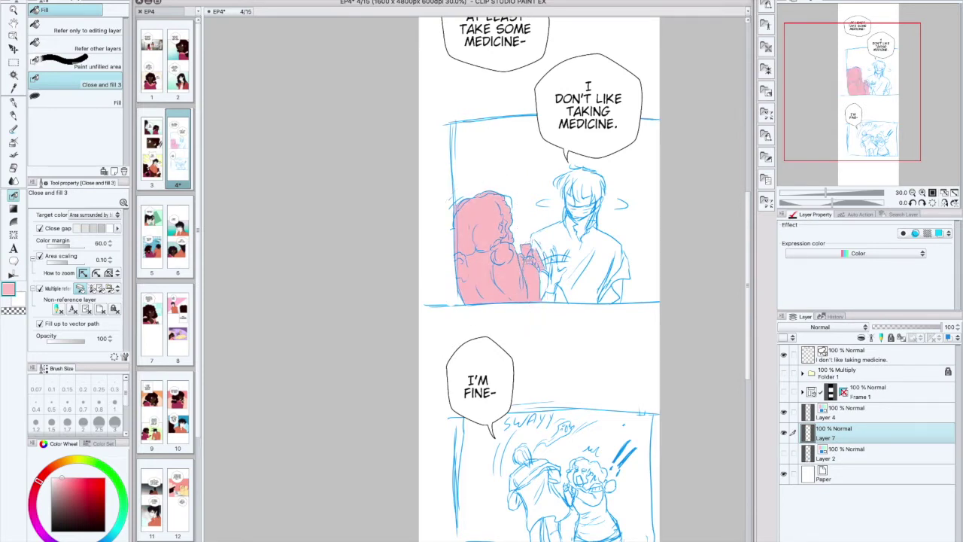
pyautogui.moveTo(617, 170)
pyautogui.mouseDown()
pyautogui.moveTo(559, 337)
pyautogui.moveTo(583, 154)
pyautogui.mouseUp()
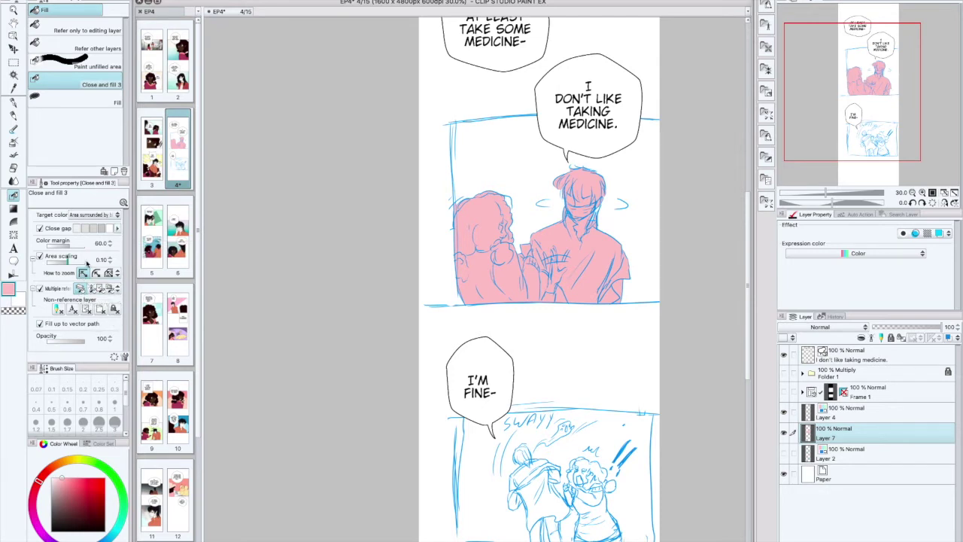
# Review the Target color options of the Close and fill 3 tool without changing them
pyautogui.click(105, 214)
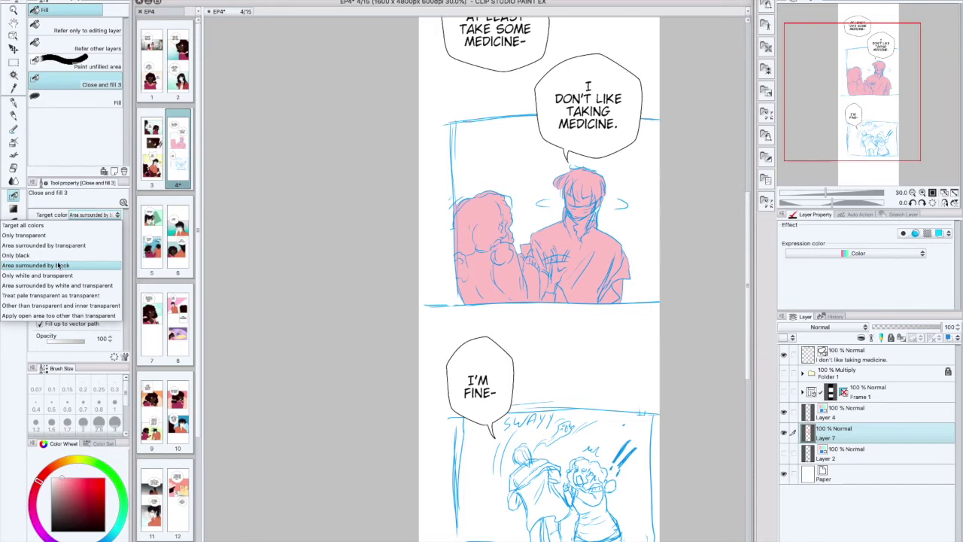
pyautogui.click(747, 286)
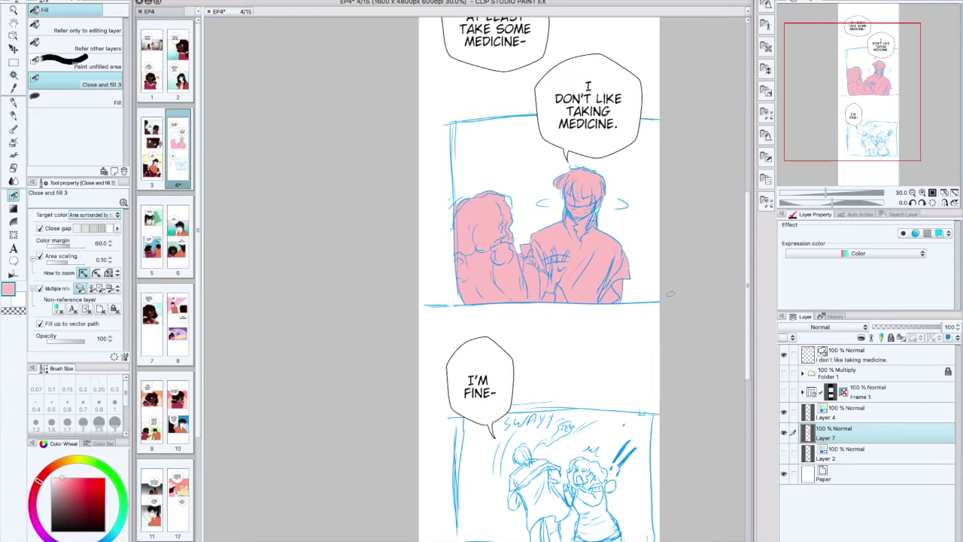
# Hide the pink fill layer, Layer 7, and make Layer 4 active
pyautogui.click(783, 432)
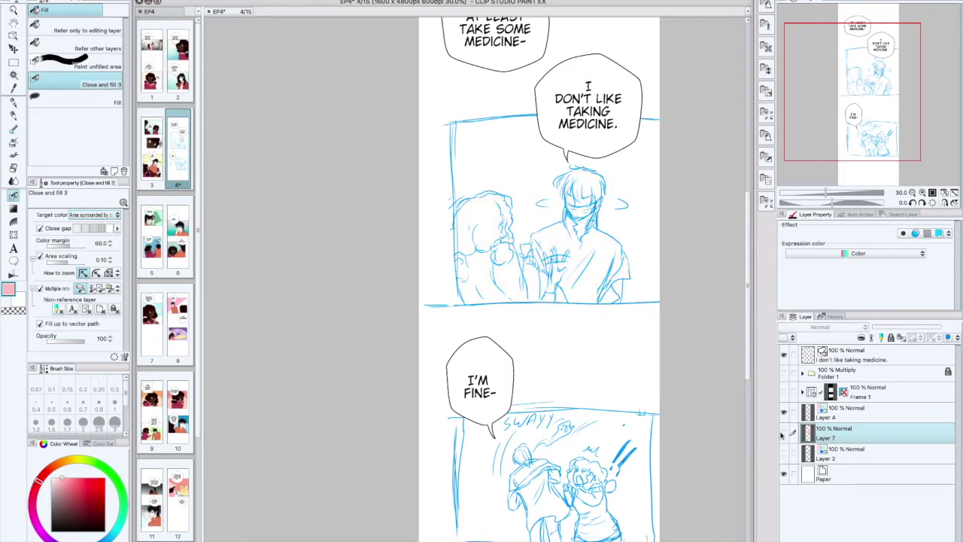
pyautogui.click(14, 103)
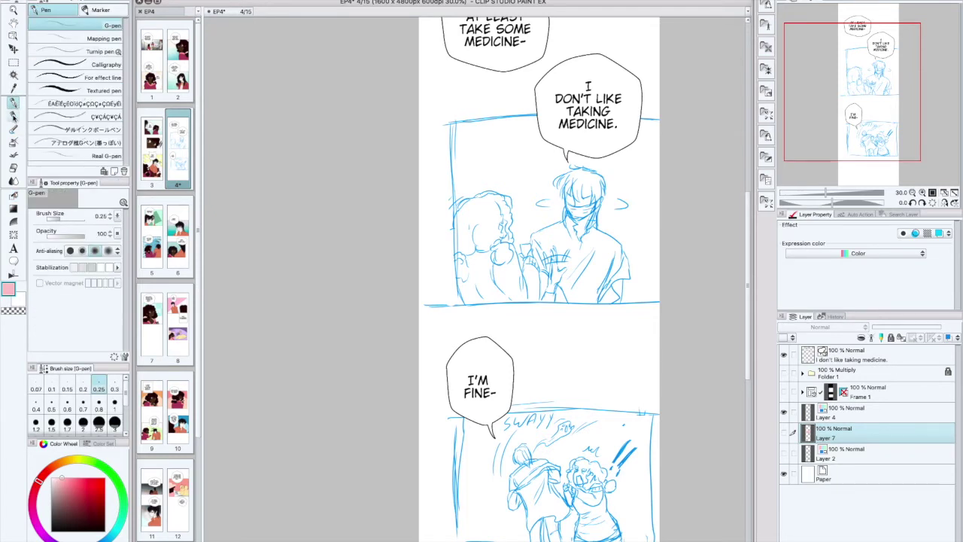
pyautogui.click(13, 114)
pyautogui.click(13, 195)
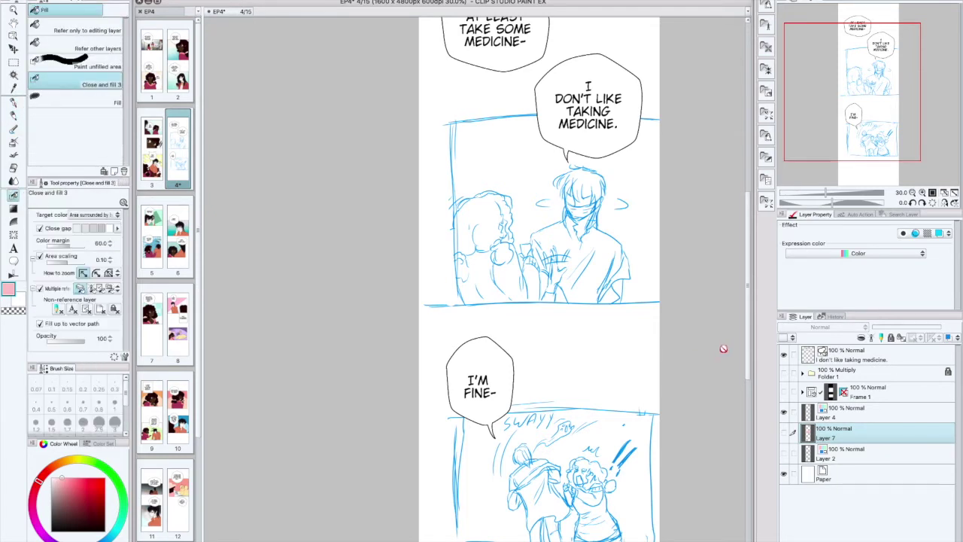
pyautogui.click(853, 417)
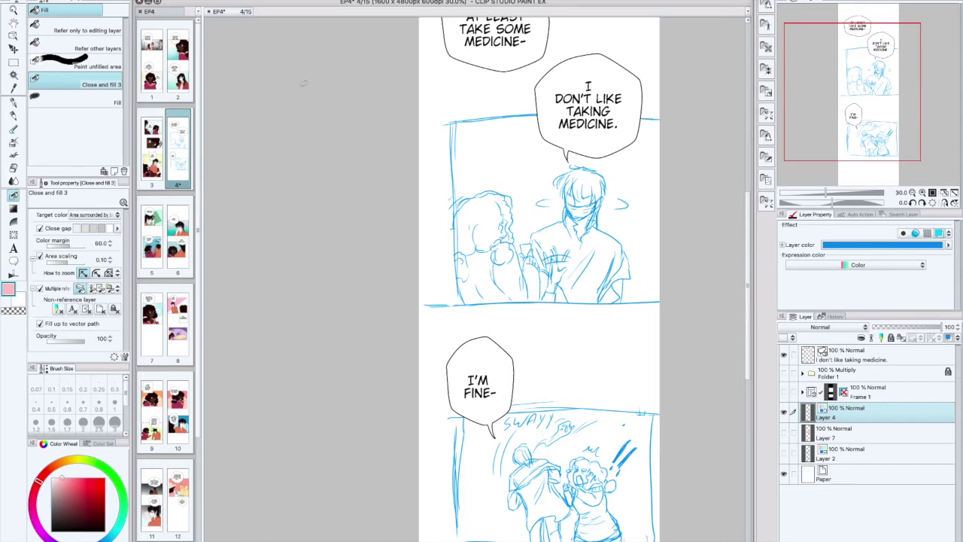
# Show the guide folder Folder 1 and create a frame border folder named Frame 2 with a 0.20 mm border line
pyautogui.click(783, 373)
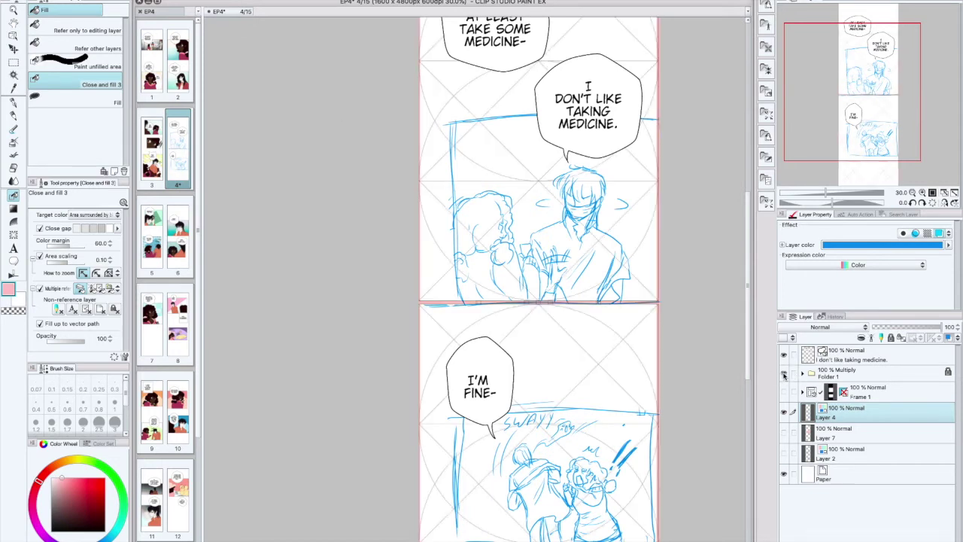
pyautogui.click(244, 1)
pyautogui.moveTo(221, 1)
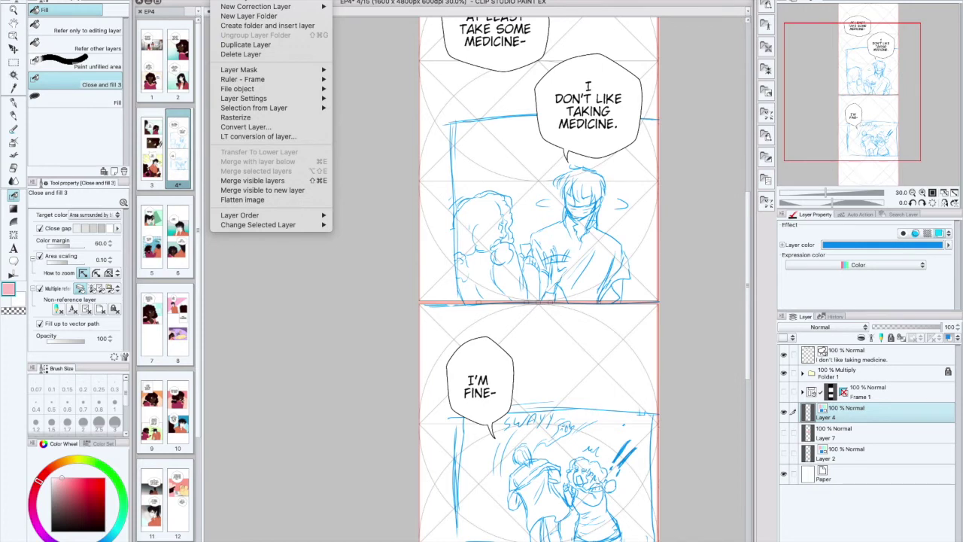
pyautogui.moveTo(307, 2)
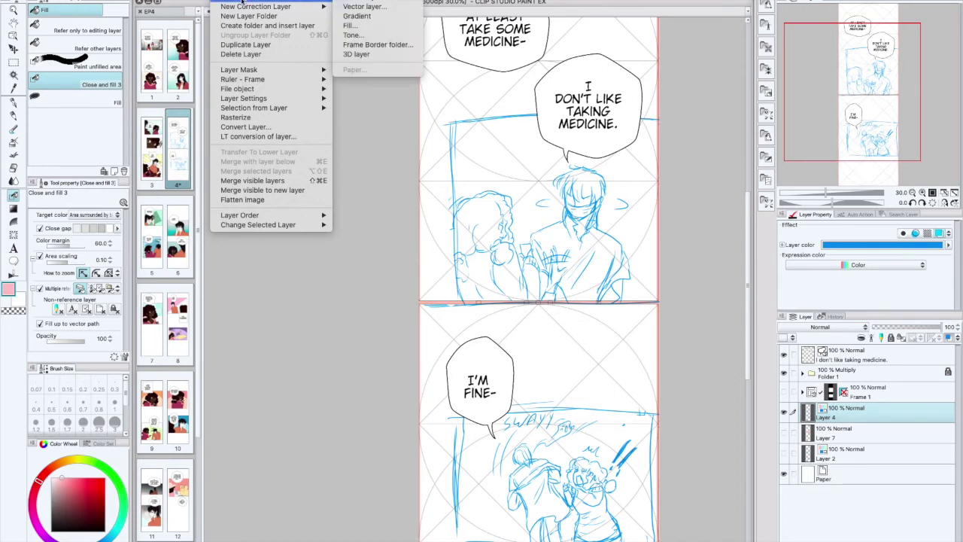
pyautogui.click(381, 46)
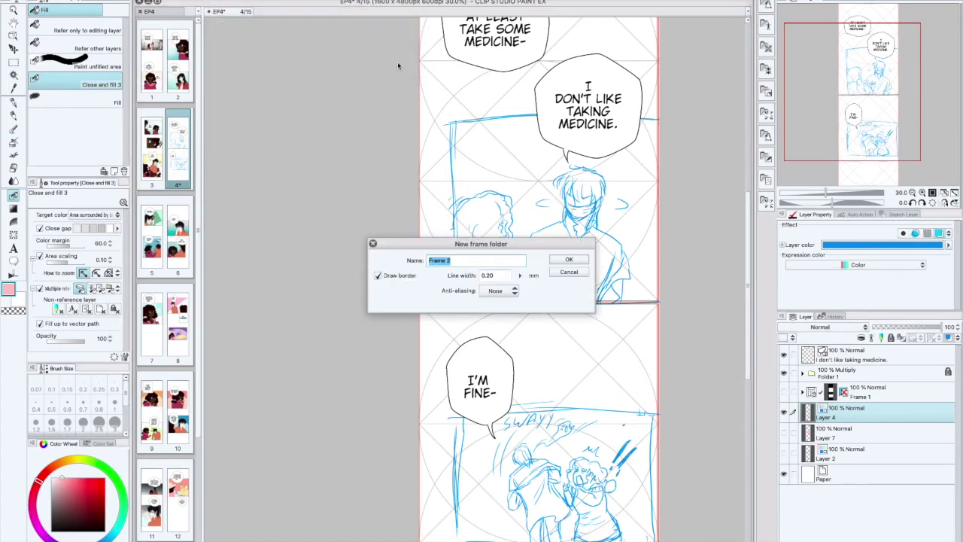
pyautogui.click(568, 260)
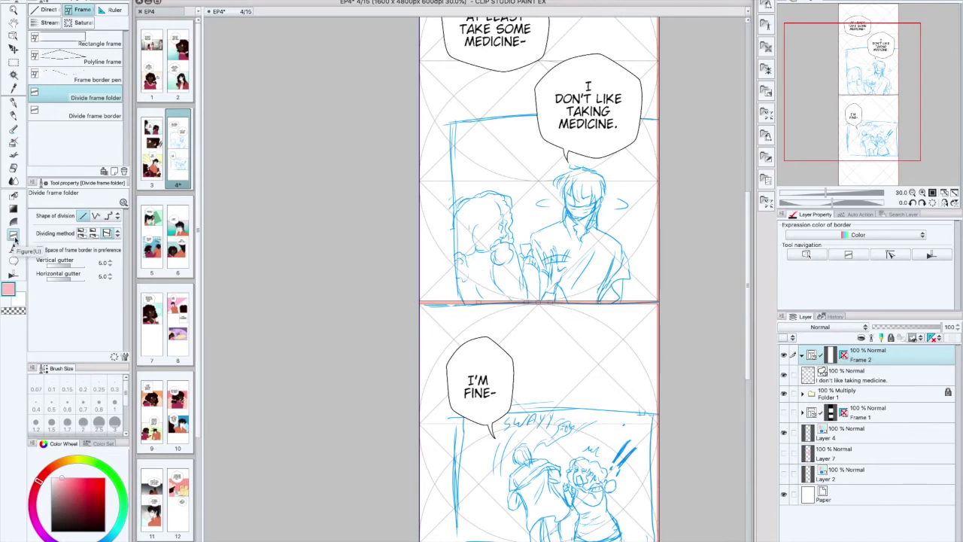
# Divide Frame 2 horizontally with Divide frame folder along the red guide between the two sketched panels
pyautogui.click(13, 197)
pyautogui.click(13, 235)
pyautogui.click(49, 11)
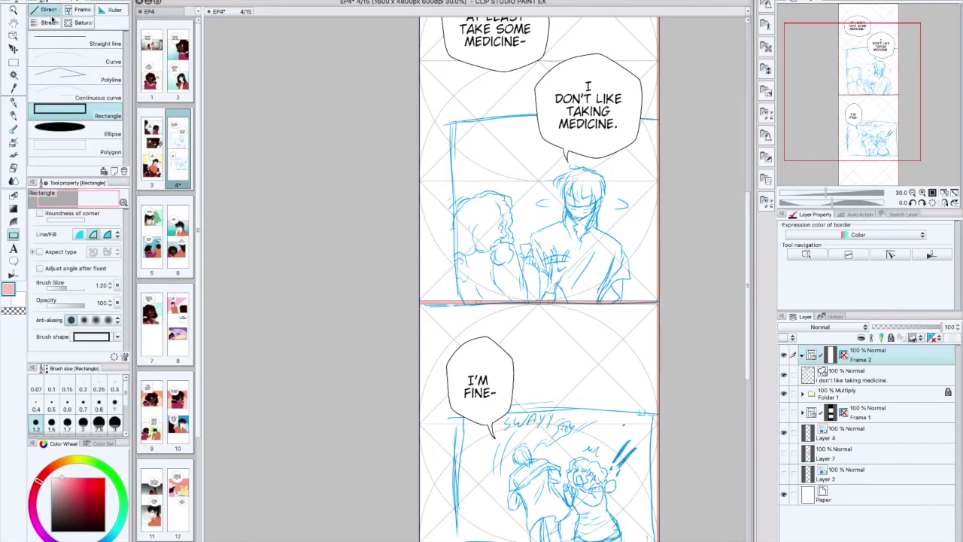
pyautogui.click(105, 11)
pyautogui.click(77, 22)
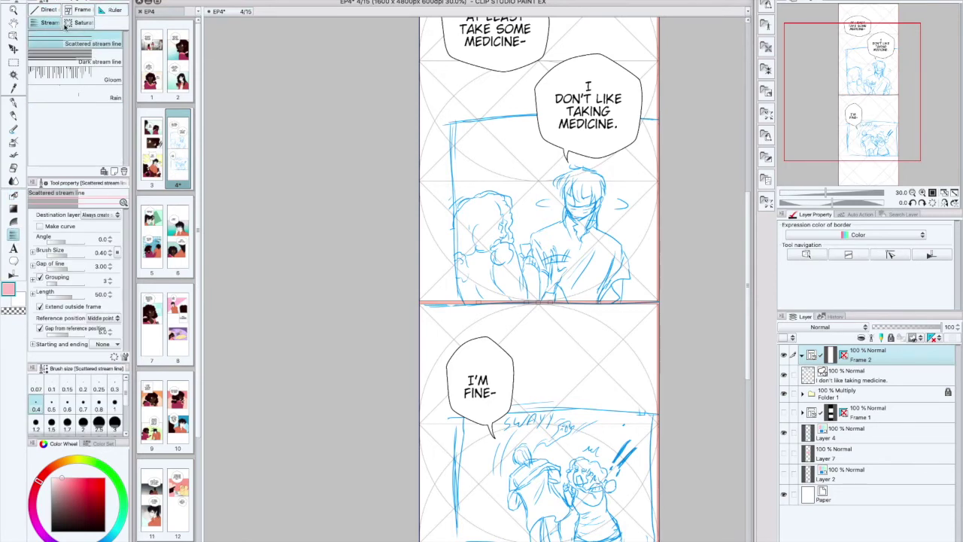
pyautogui.click(80, 9)
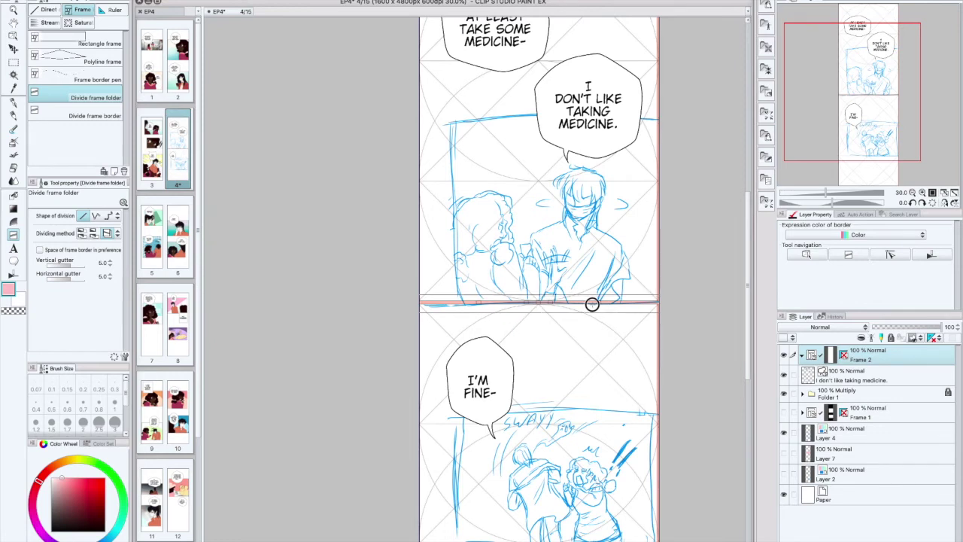
pyautogui.click(624, 302)
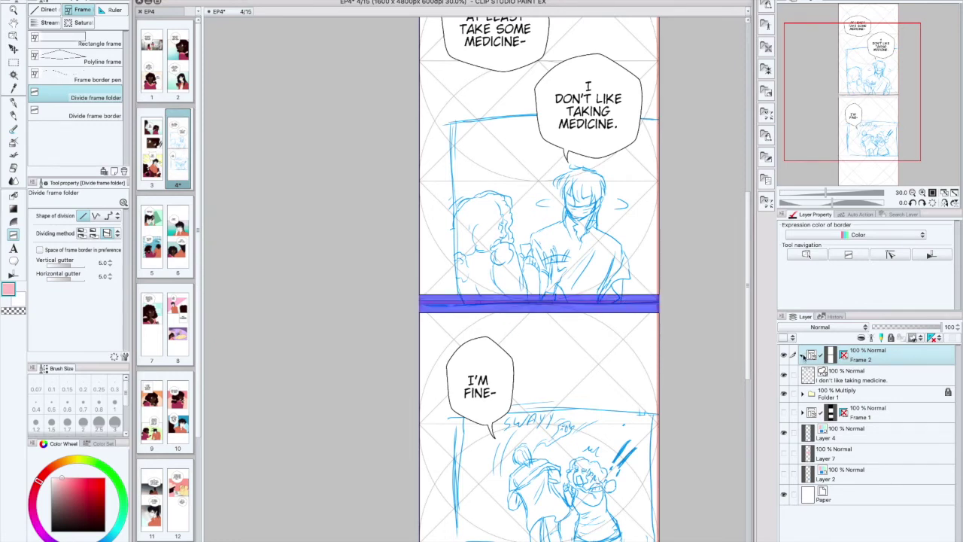
# Hide the guide folder Folder 1 and move Layer 4 into the Frame 2 folder
pyautogui.click(803, 354)
pyautogui.click(783, 393)
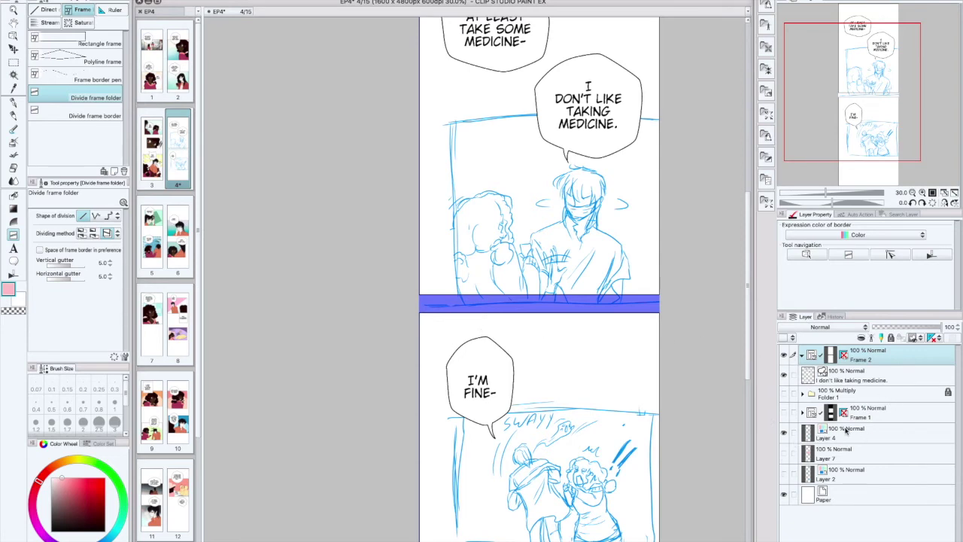
pyautogui.moveTo(859, 438); pyautogui.dragTo(866, 366)
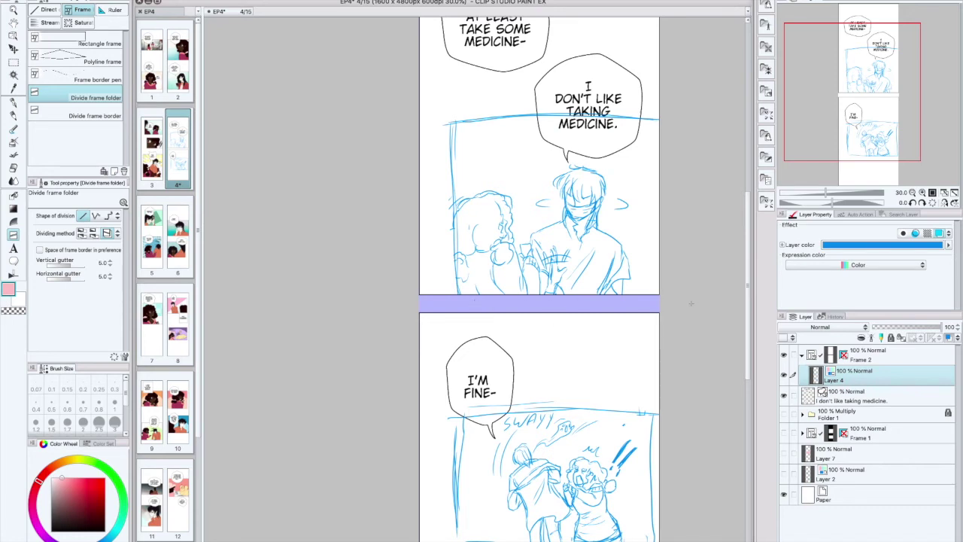
pyautogui.scroll(-5, 750, 323)
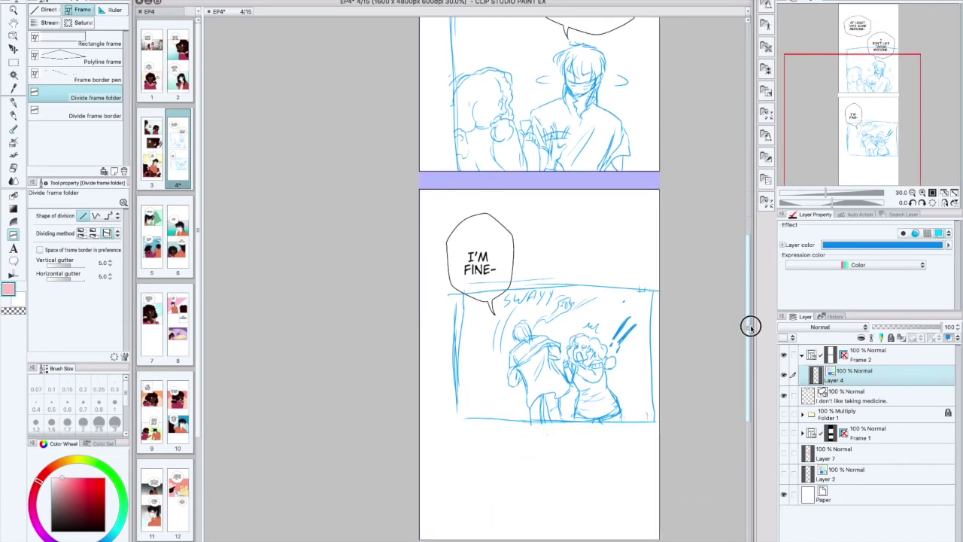
# Move Layer 4 out of the Frame 2 folder and back in, and try a diagonal division of the lower frame
pyautogui.moveTo(859, 377); pyautogui.dragTo(852, 390)
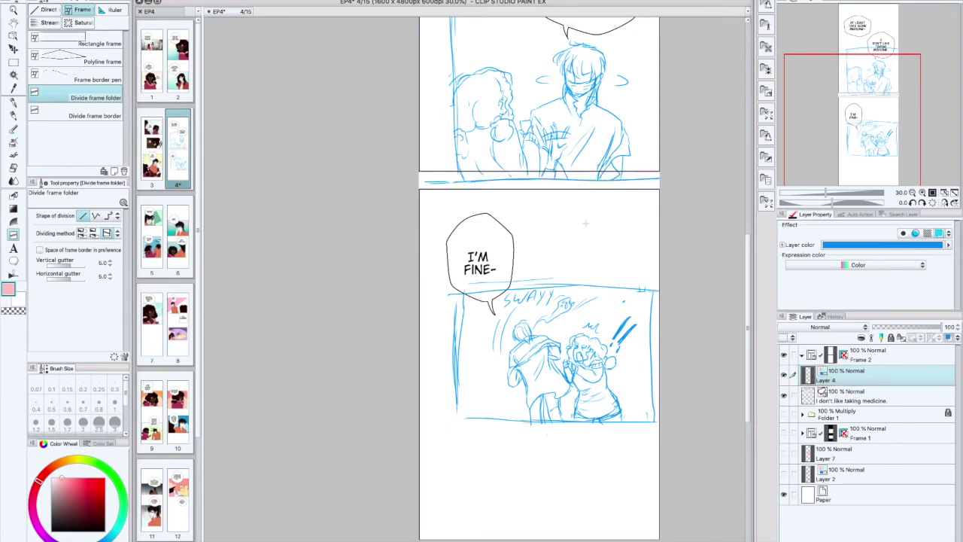
pyautogui.moveTo(880, 374); pyautogui.dragTo(885, 366)
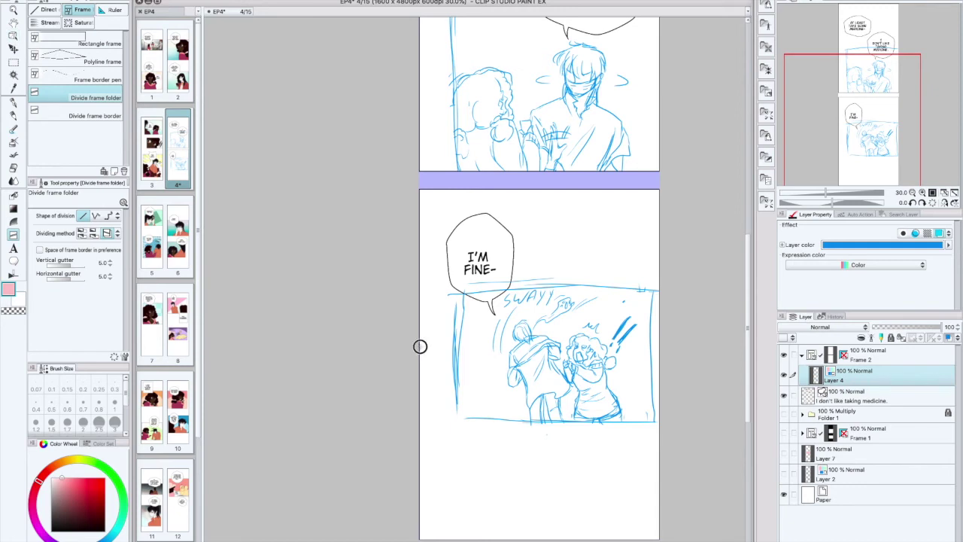
pyautogui.moveTo(422, 347); pyautogui.dragTo(660, 210)
pyautogui.hotkey('ctrl', 'z')
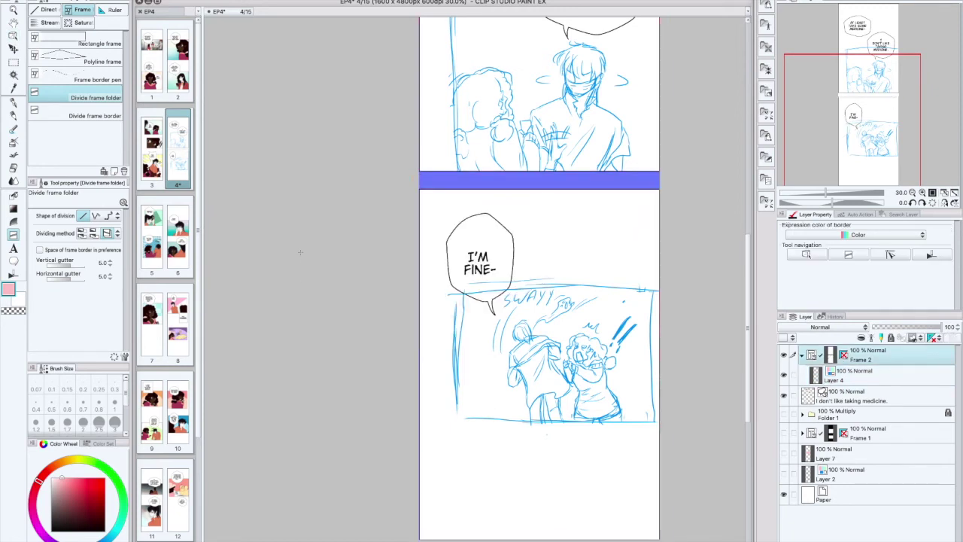
# Move the lower frame's left border inward with the Object tool and return it to the page edge
pyautogui.press('o')
pyautogui.moveTo(419, 367); pyautogui.dragTo(478, 361)
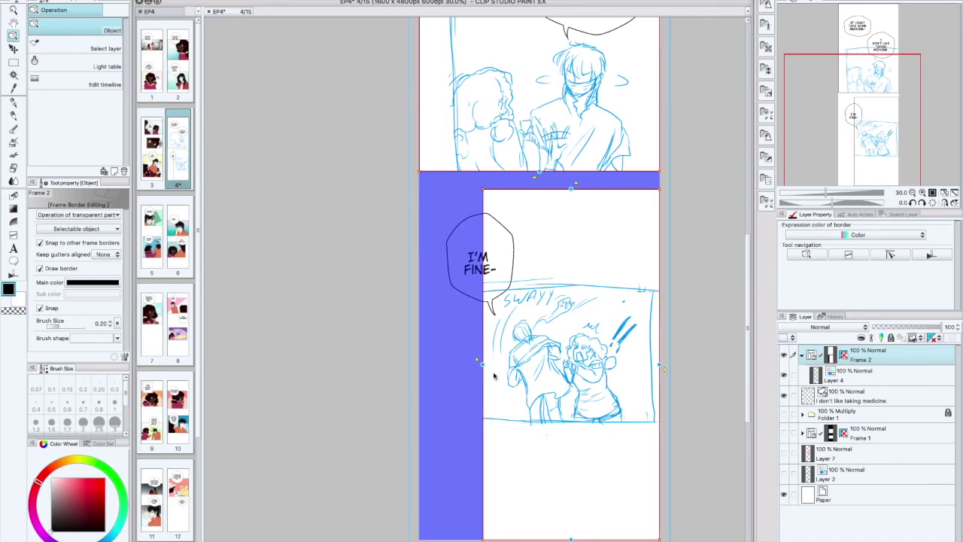
pyautogui.moveTo(482, 364); pyautogui.dragTo(424, 351)
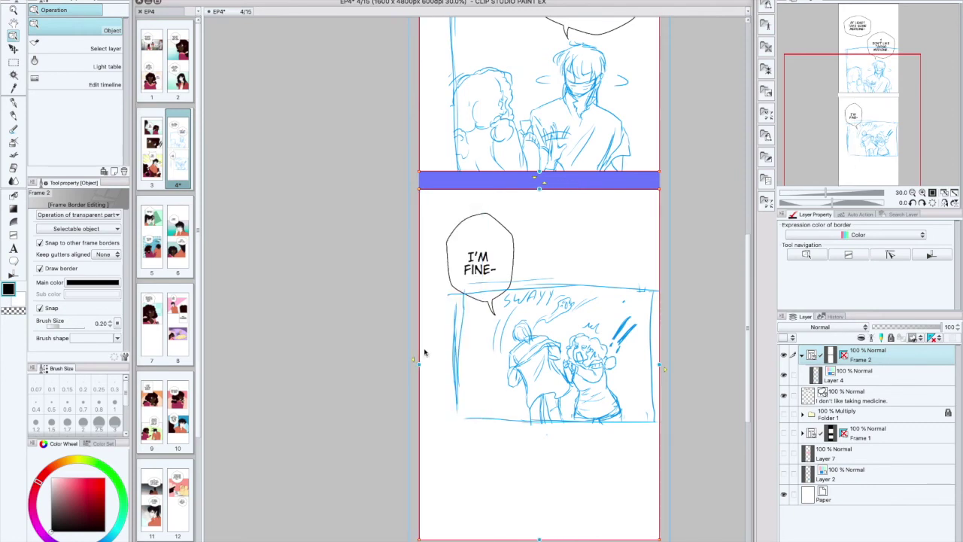
# Fit the upper frame of Frame 2 to the sketched panel by moving its top and left borders to the sketch lines
pyautogui.moveTo(747, 396); pyautogui.dragTo(743, 311)
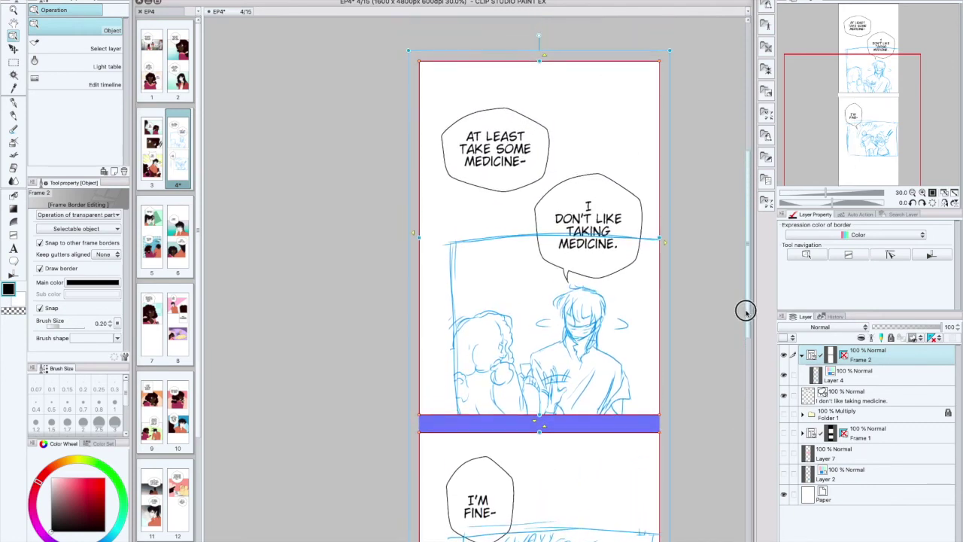
pyautogui.moveTo(543, 62); pyautogui.dragTo(542, 238)
pyautogui.moveTo(420, 329); pyautogui.dragTo(453, 320)
pyautogui.scroll(-3, 724, 354)
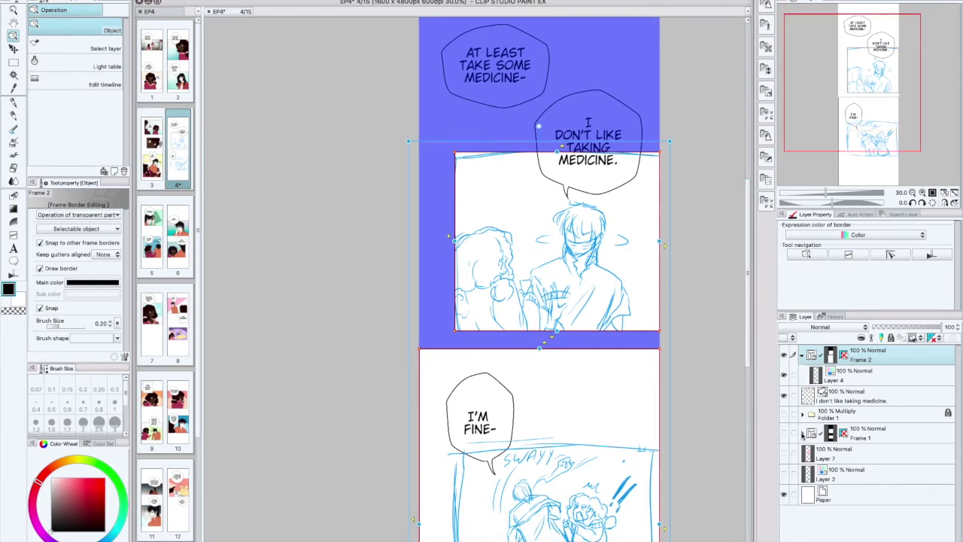
# Move Layer 4 out of Frame 2 to just below Layer 7 and delete the Frame 2 folder
pyautogui.moveTo(865, 380); pyautogui.dragTo(858, 462)
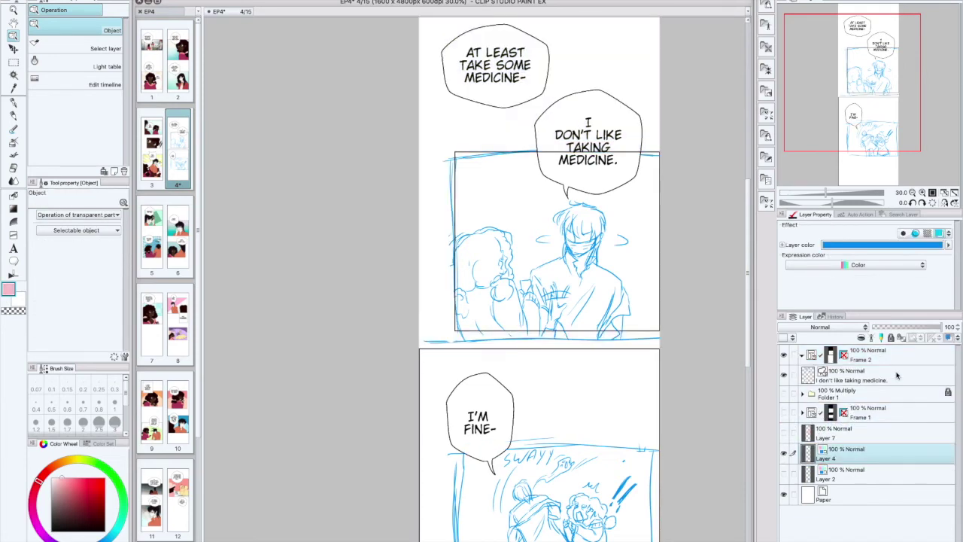
pyautogui.click(884, 359)
pyautogui.press('Delete')
pyautogui.press('Return')
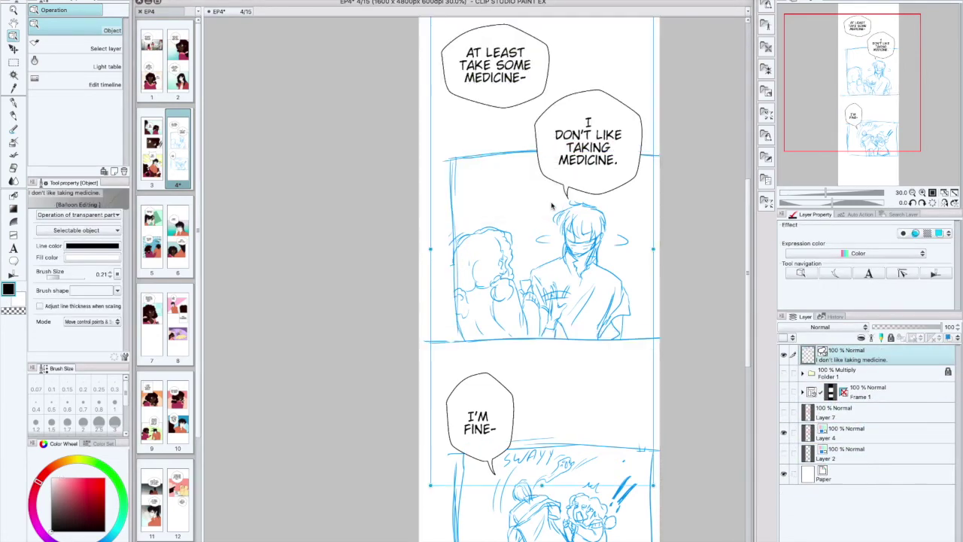
# Try a pink layer color on the sketch Layer 4, switch the layer color effect off and on, and restore the blue
pyautogui.click(855, 443)
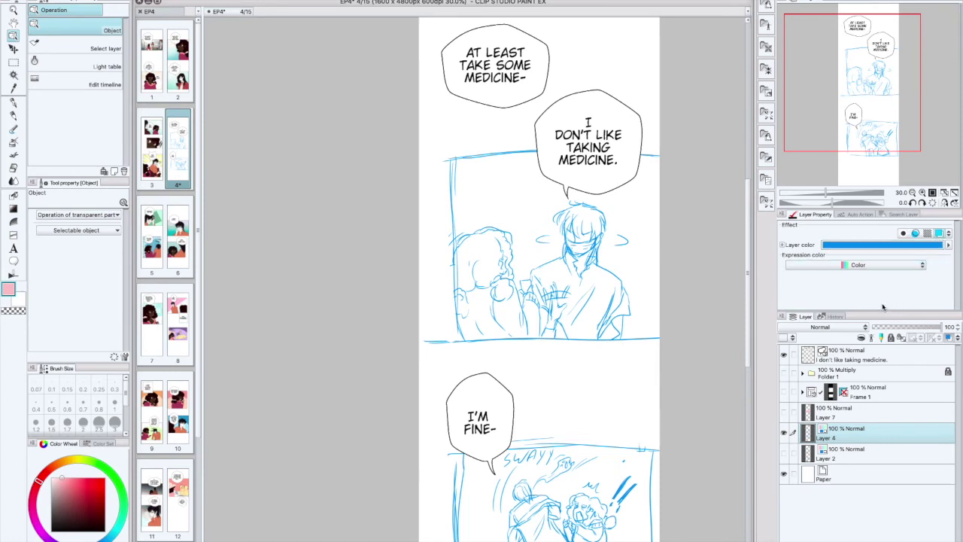
pyautogui.click(908, 245)
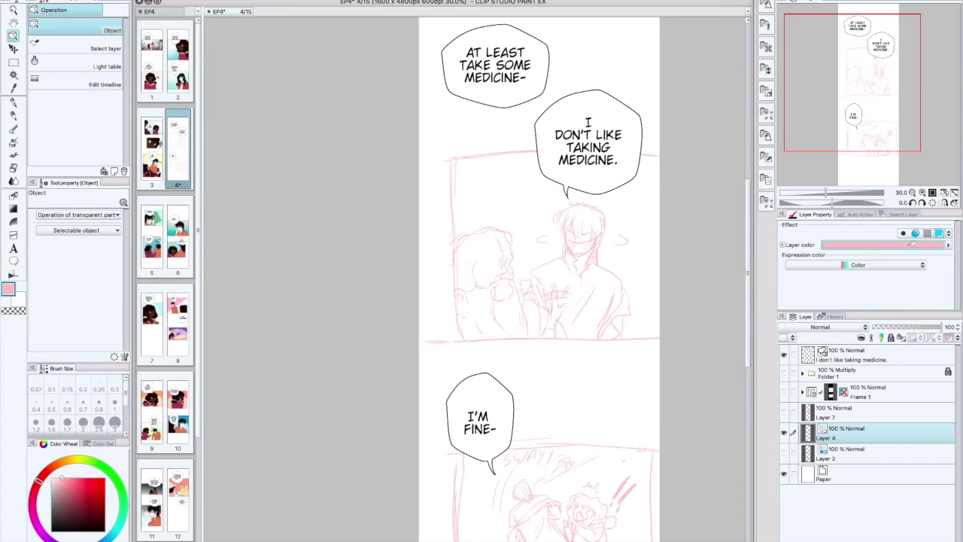
pyautogui.click(939, 234)
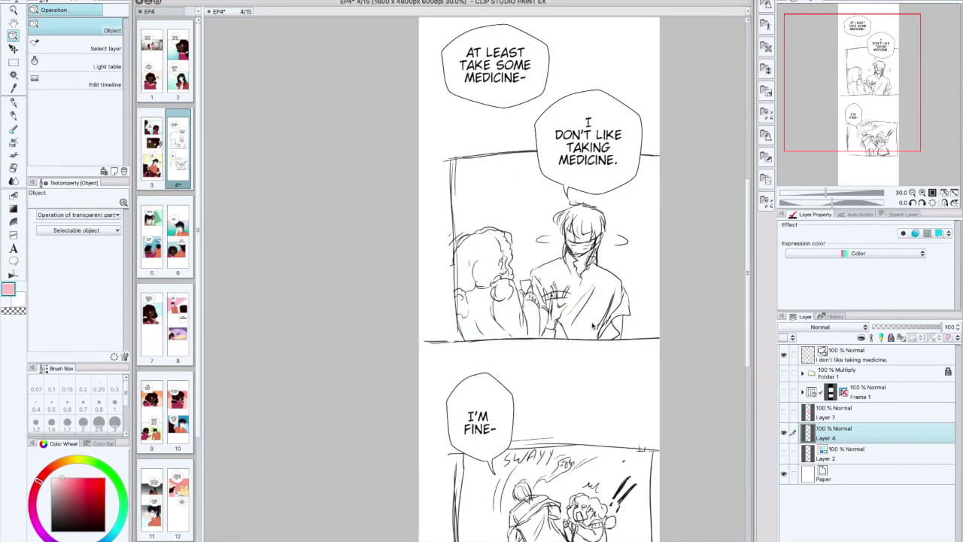
pyautogui.click(939, 234)
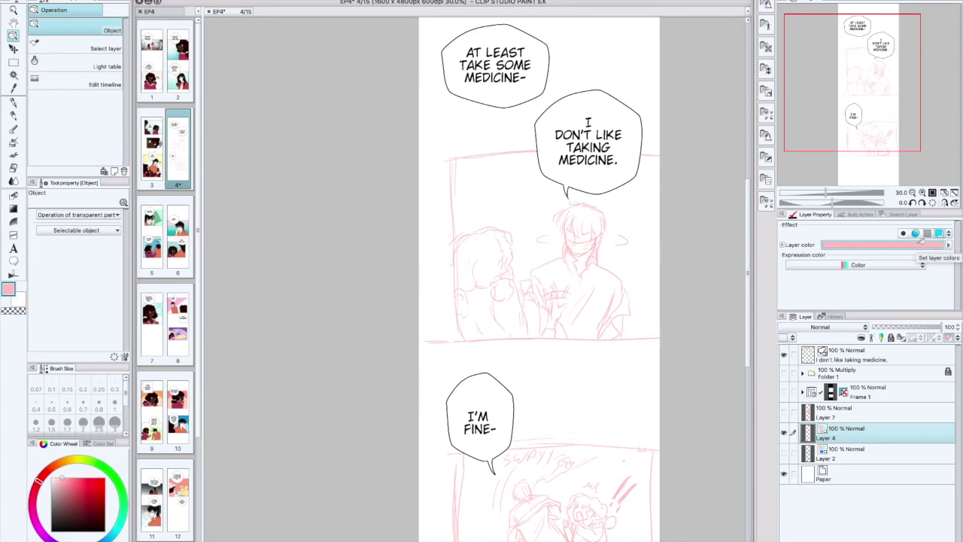
pyautogui.click(921, 239)
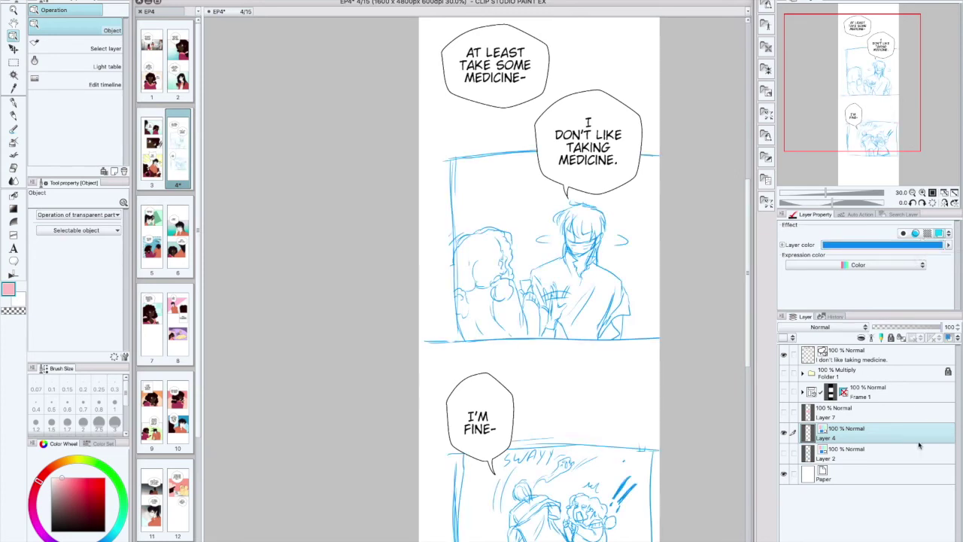
# Expand and show the finished frame folder Frame 1, and hide the sketch Layer 4
pyautogui.click(783, 433)
pyautogui.click(783, 433)
pyautogui.click(801, 393)
pyautogui.click(784, 391)
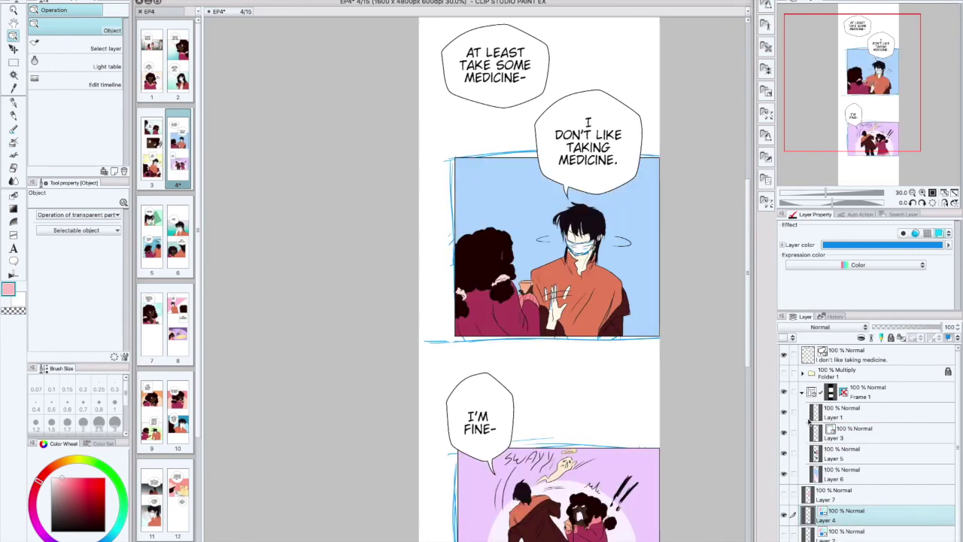
pyautogui.click(783, 515)
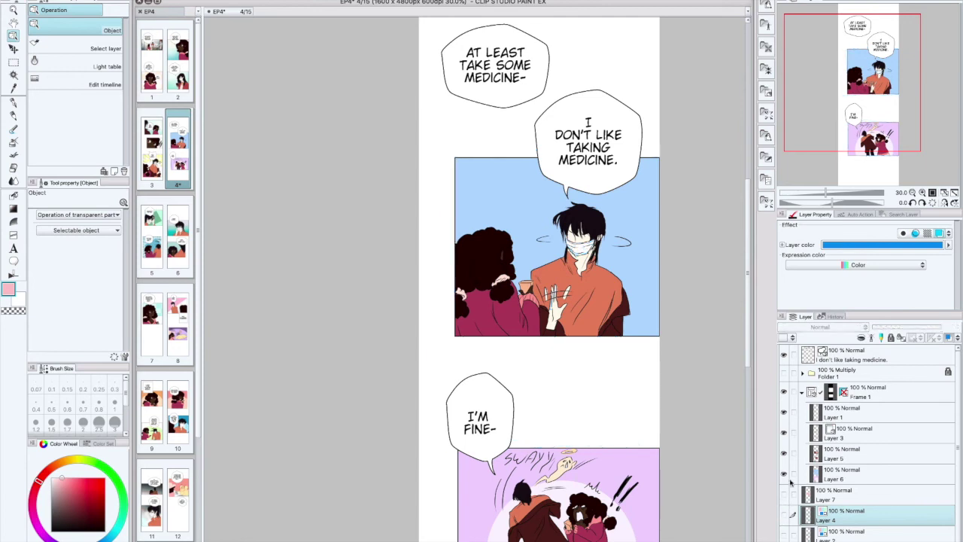
# Hide Layers 6, 5, 1 and 3 inside Frame 1 and show the sketch Layer 4
pyautogui.moveTo(783, 474); pyautogui.dragTo(784, 451)
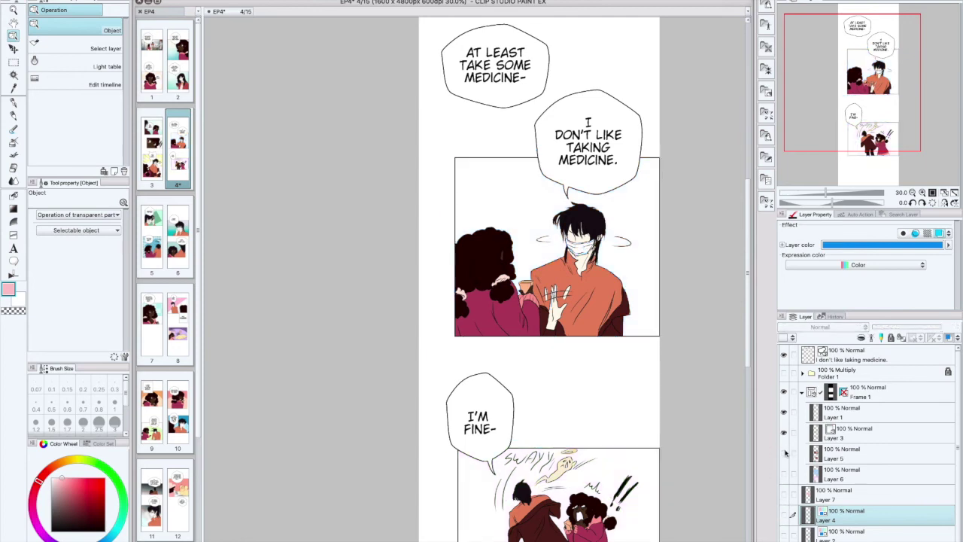
pyautogui.click(783, 515)
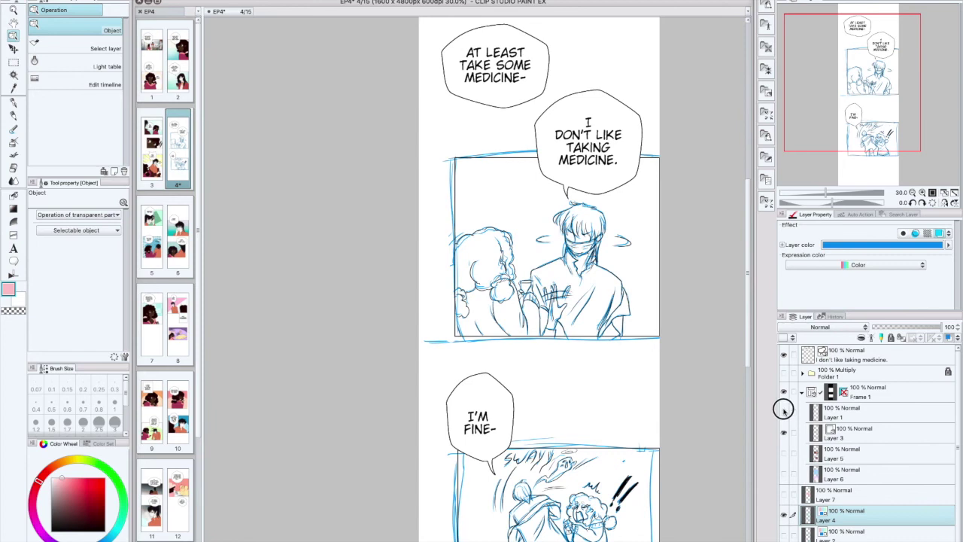
pyautogui.click(783, 433)
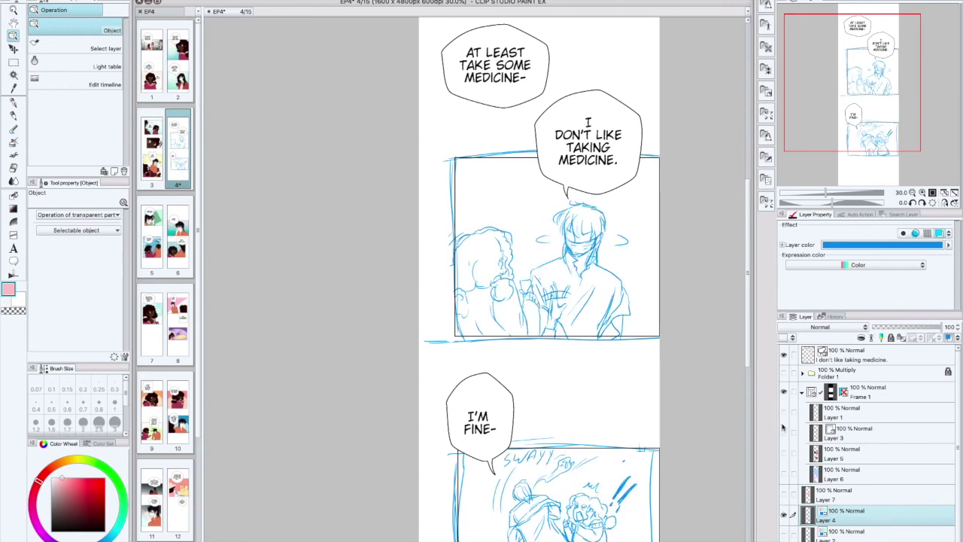
# Select Frame 1, show its Layers 1, 3, 5 and 6 from line art to background, and hide the sketch Layer 4
pyautogui.click(873, 394)
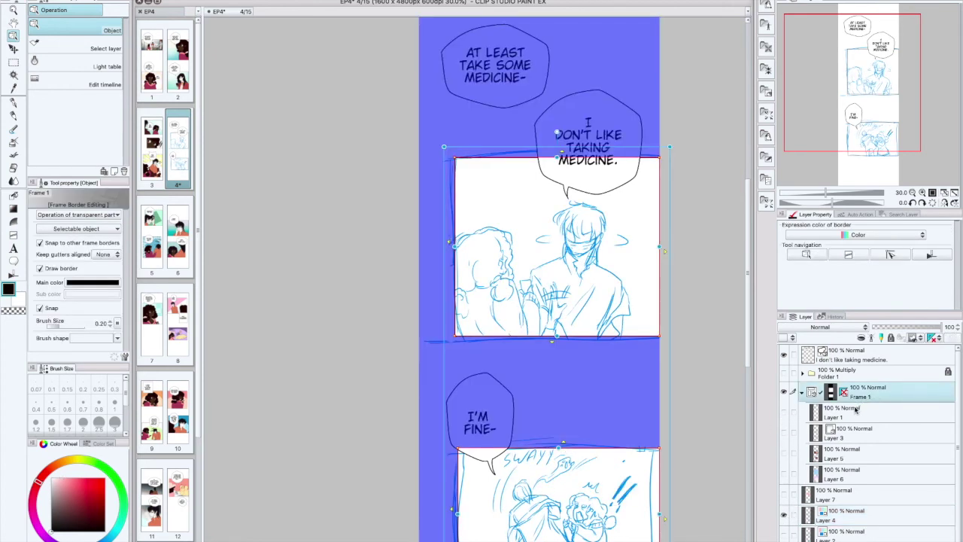
pyautogui.click(783, 433)
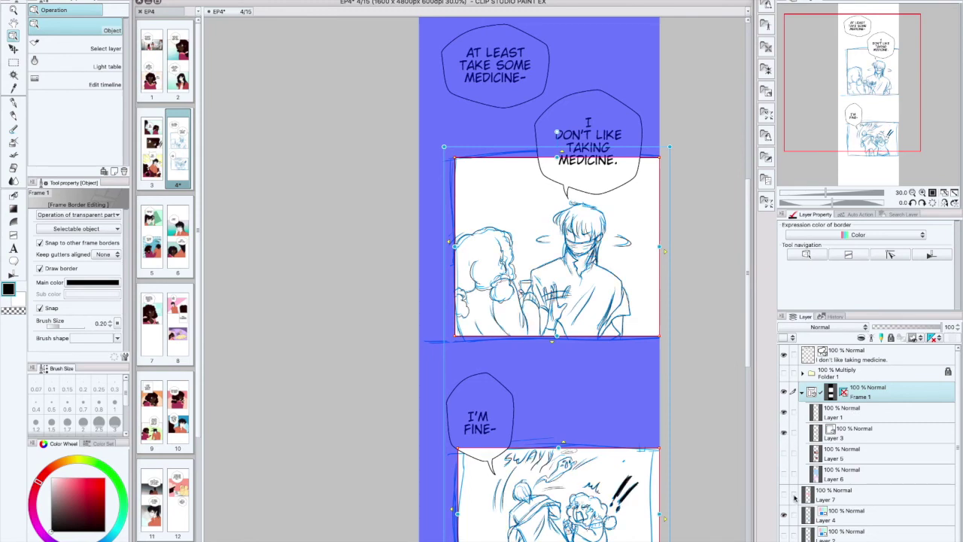
pyautogui.click(783, 516)
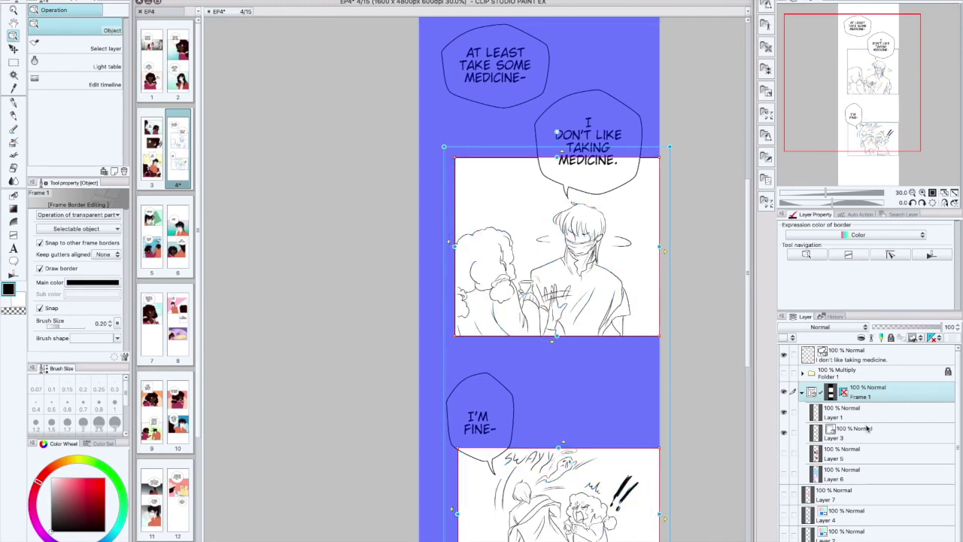
pyautogui.scroll(-2, 744, 372)
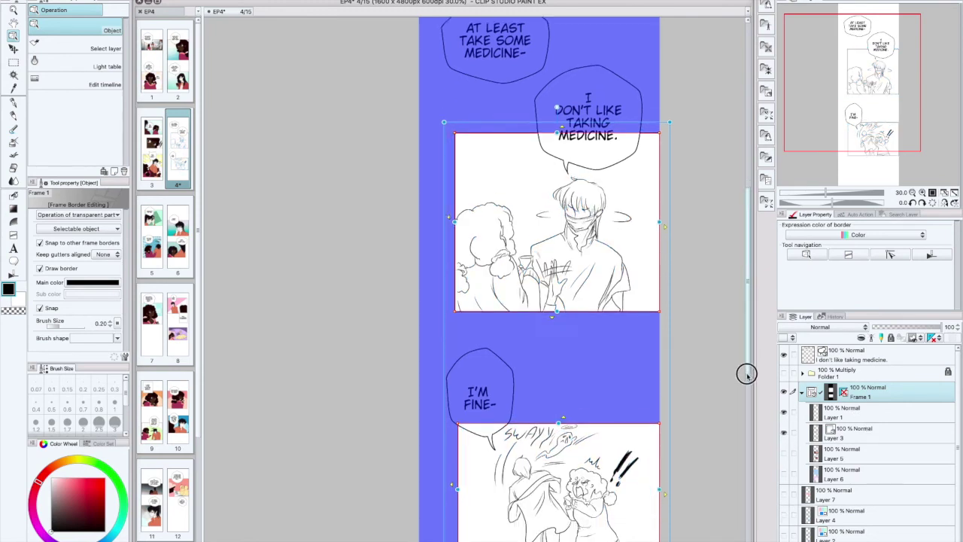
pyautogui.click(783, 454)
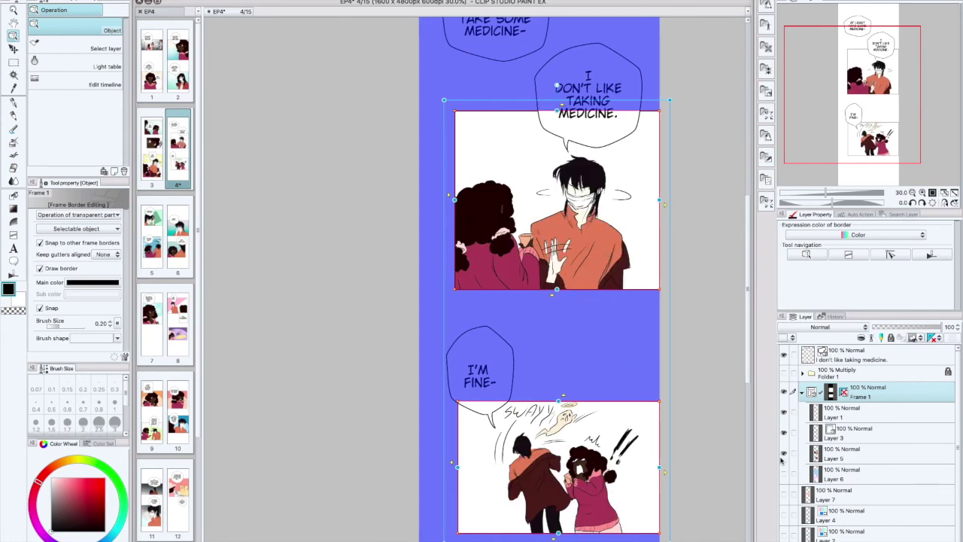
pyautogui.click(783, 472)
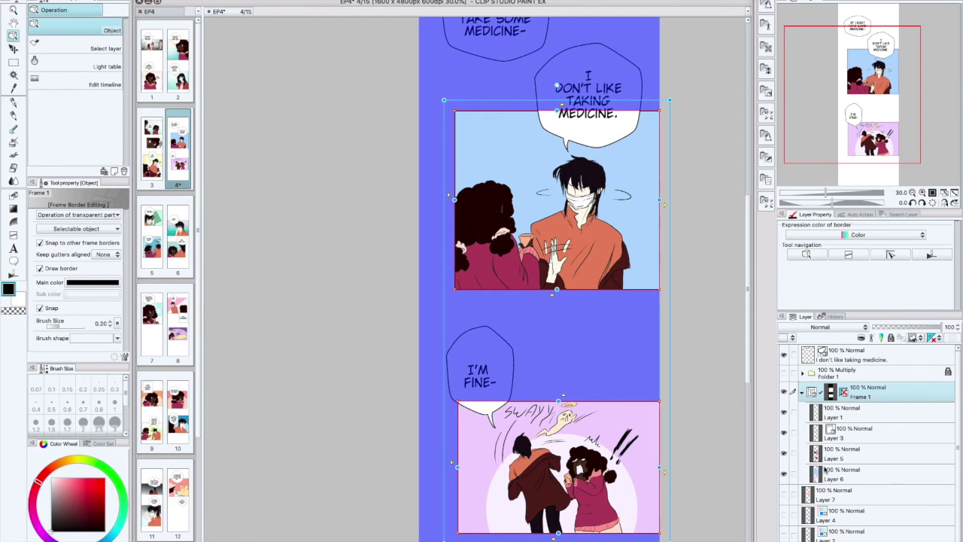
# Make the background Layer 6 active and switch to the Divide frame folder tool with the page's panels in view
pyautogui.click(873, 457)
pyautogui.click(858, 478)
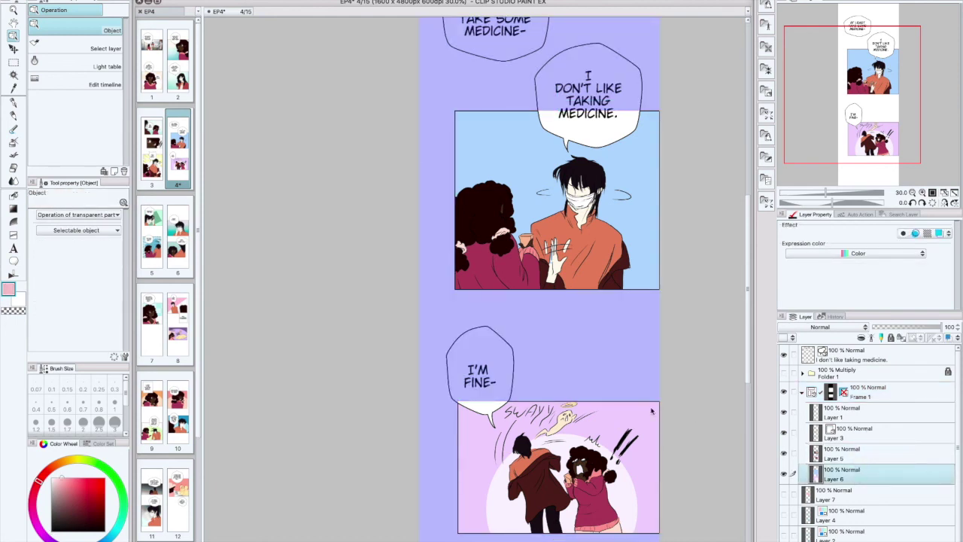
pyautogui.click(13, 102)
pyautogui.click(13, 116)
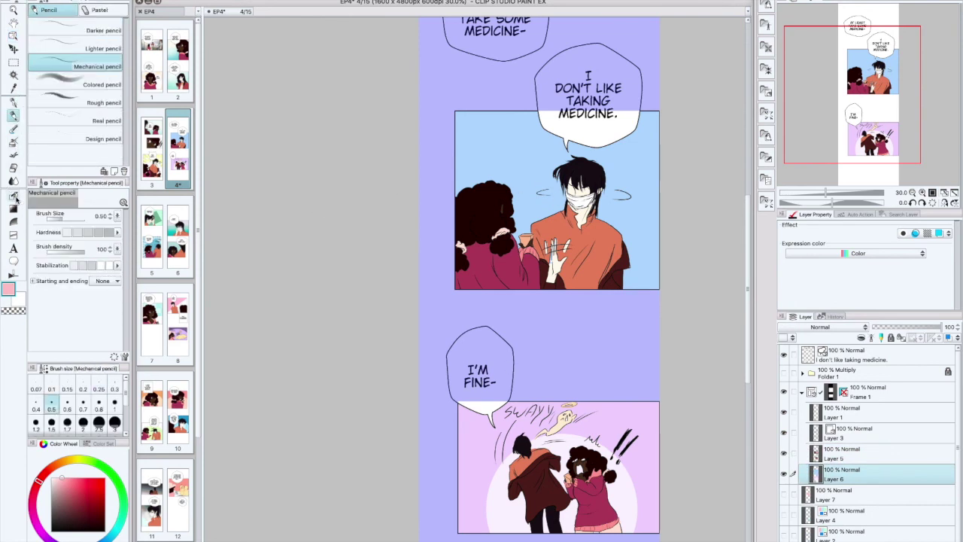
pyautogui.click(13, 197)
pyautogui.click(15, 234)
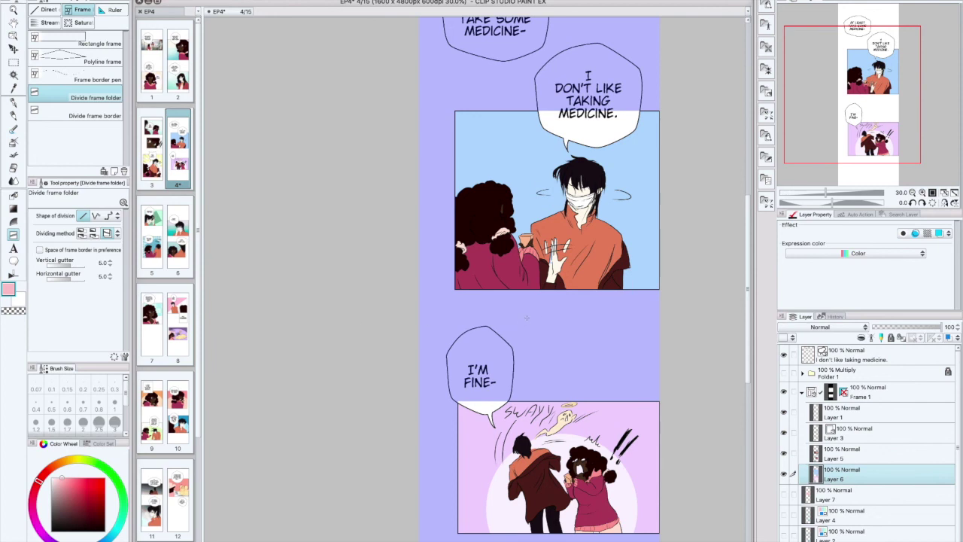
pyautogui.scroll(-2, 534, 309)
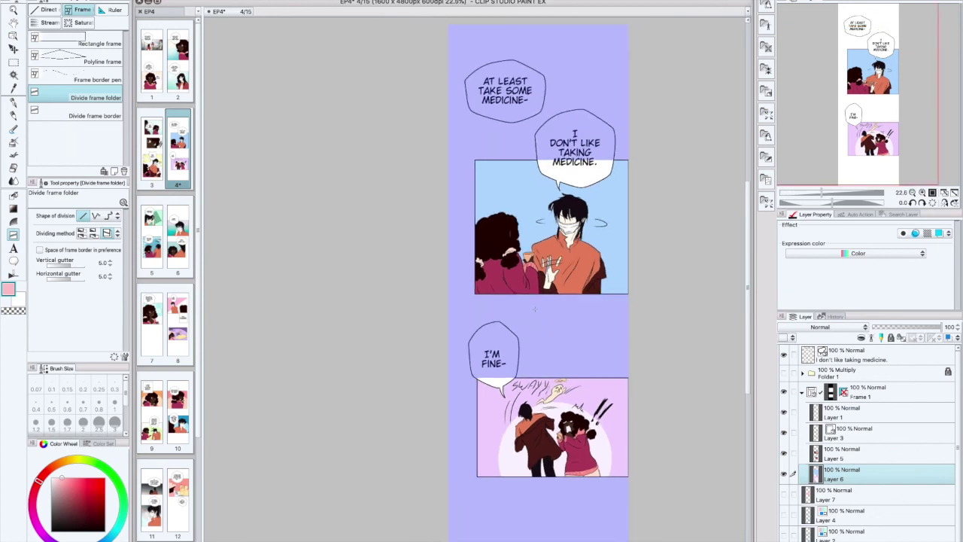